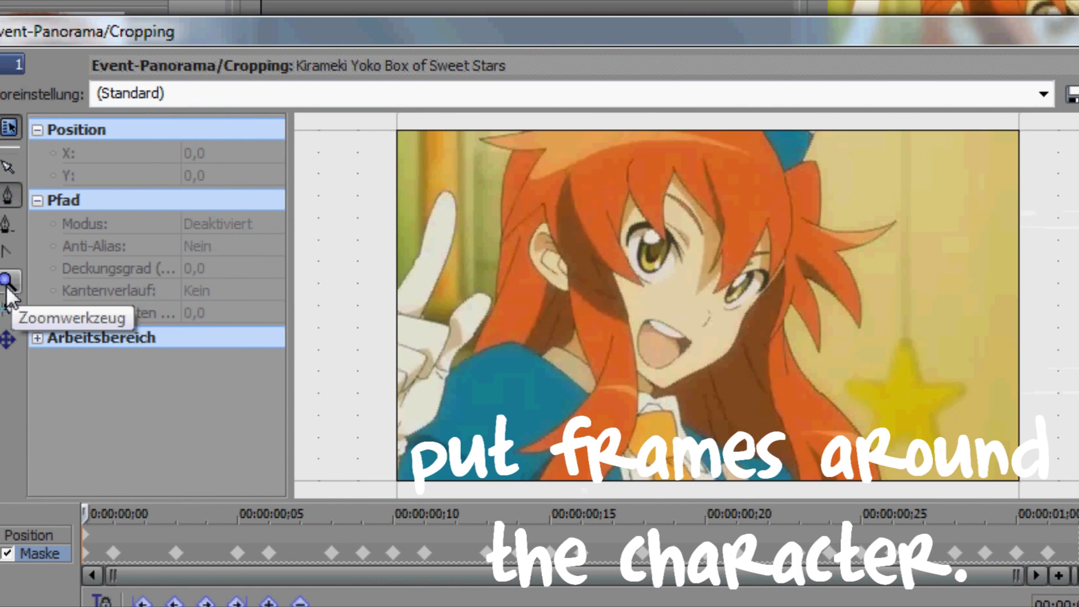
Start a mask path with the Pen tool at the picture's bottom-left corner, at about X -0.5, Y 270
click(428, 461)
click(522, 393)
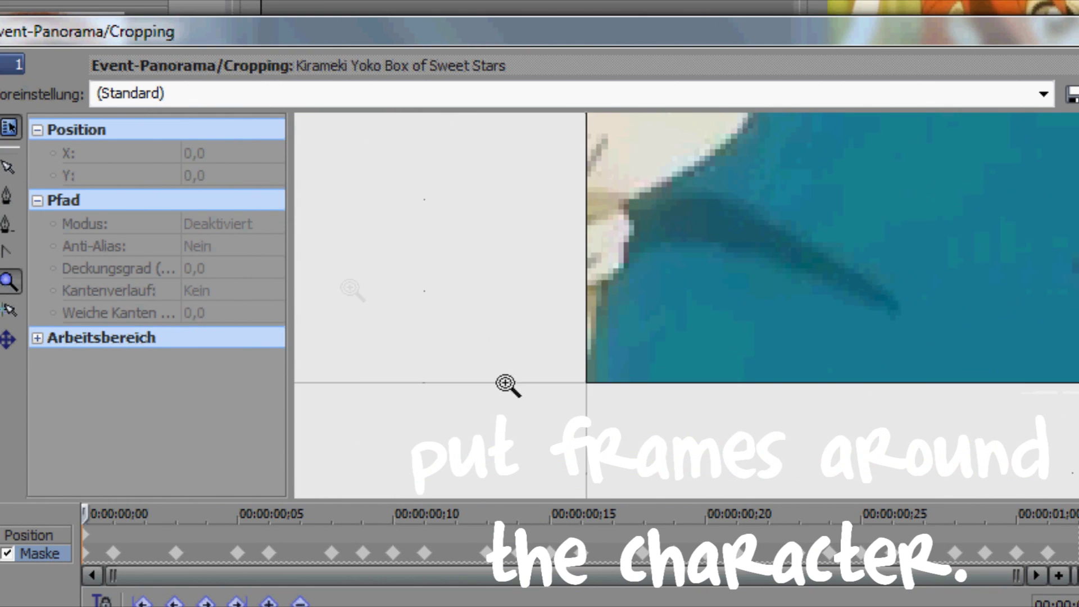
click(7, 195)
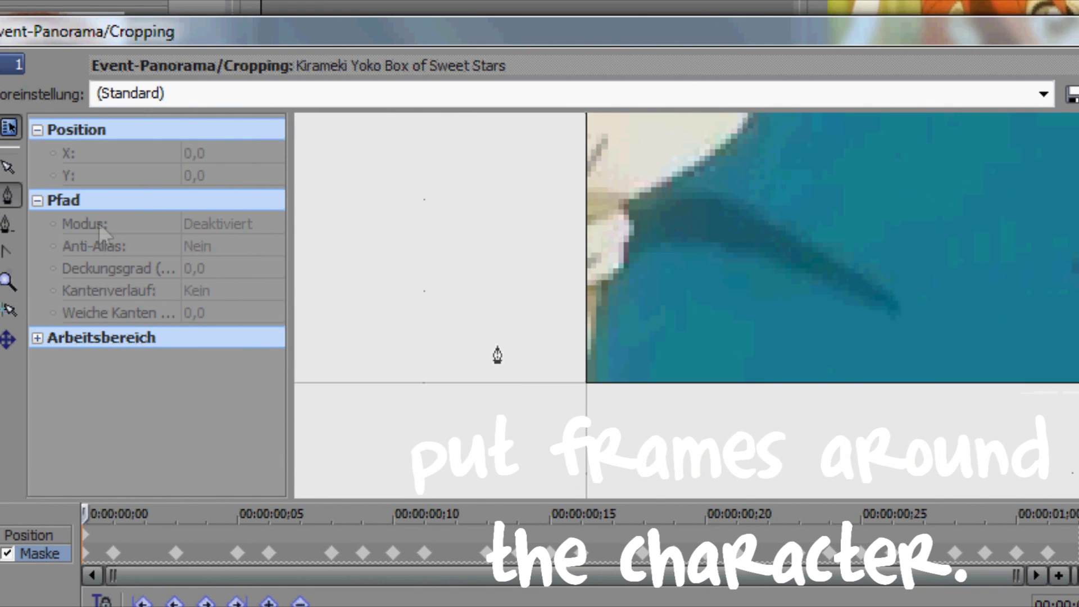
click(585, 393)
Extend the mask up the picture's left border and along the raised finger's outer edge to about X 26, Y 64
scroll(535, 331, down, 6)
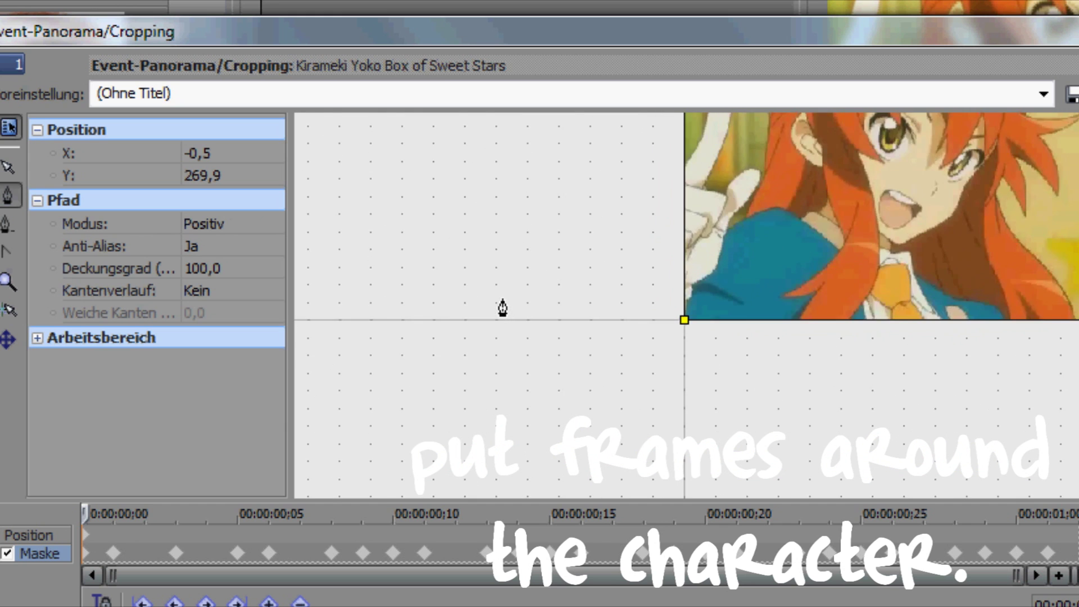
scroll(503, 308, down, 3)
click(10, 281)
scroll(679, 213, up, 5)
click(10, 196)
click(767, 375)
click(802, 324)
click(806, 304)
click(826, 283)
click(839, 223)
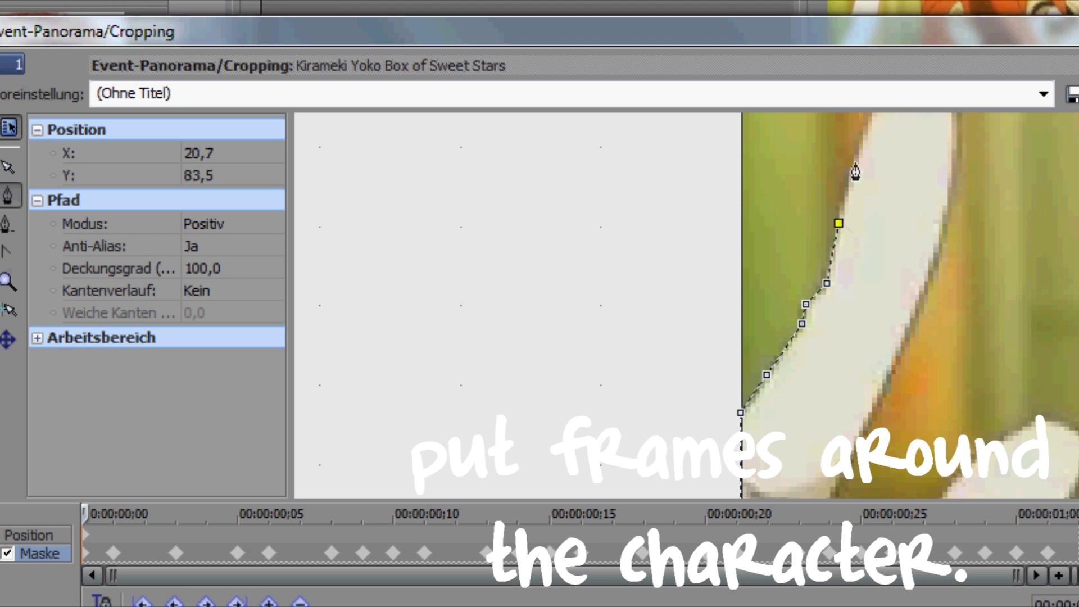
click(846, 177)
click(863, 129)
Trace the mask path around the raised fingertip and onto the finger's inner edge
scroll(871, 251, down, 4)
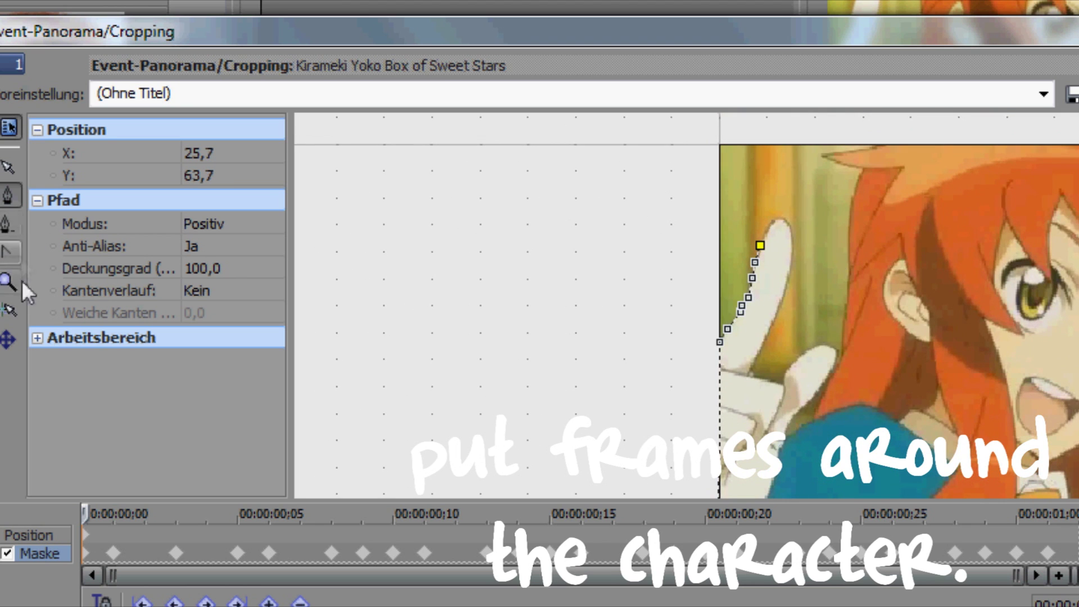
click(8, 281)
click(766, 234)
click(671, 238)
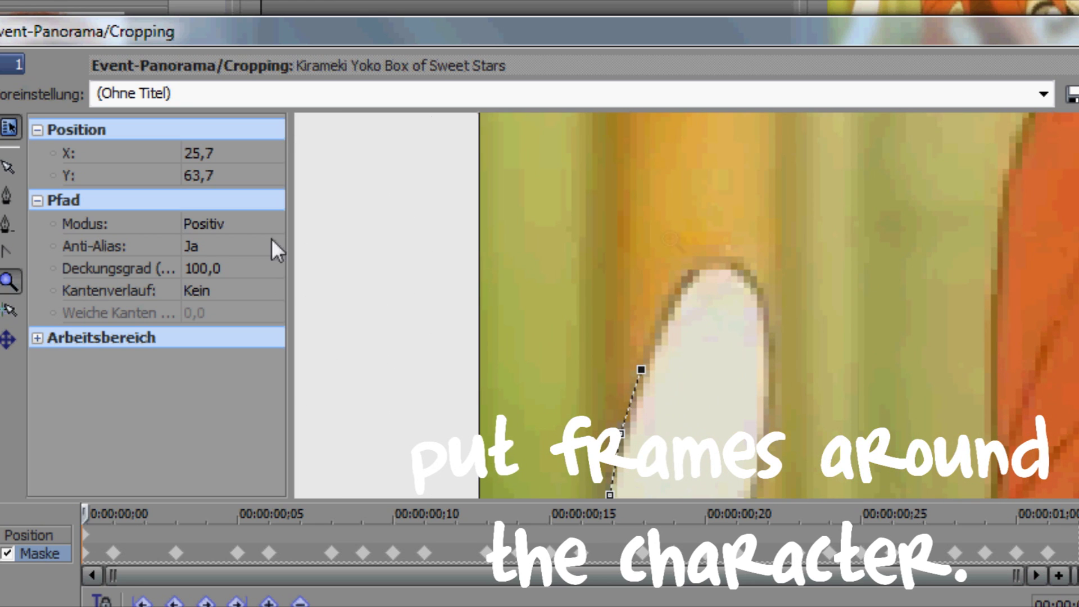
click(6, 195)
click(677, 291)
click(692, 265)
click(722, 262)
click(749, 274)
click(766, 311)
click(769, 376)
click(768, 428)
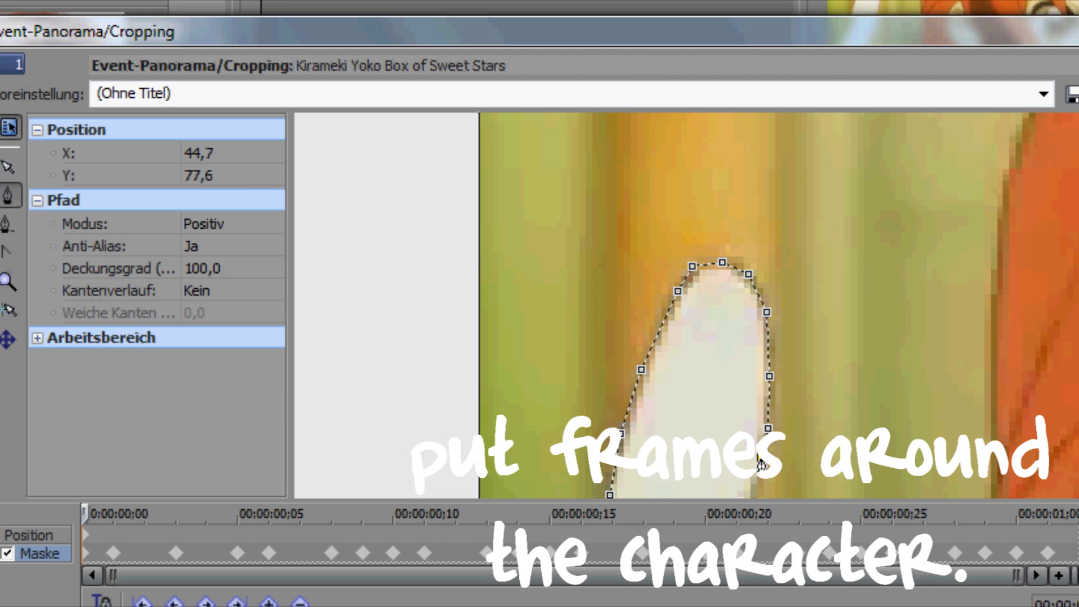
Continue the mask path down the raised finger's inner edge to its base, at about X 19, Y 142
scroll(752, 487, down, 5)
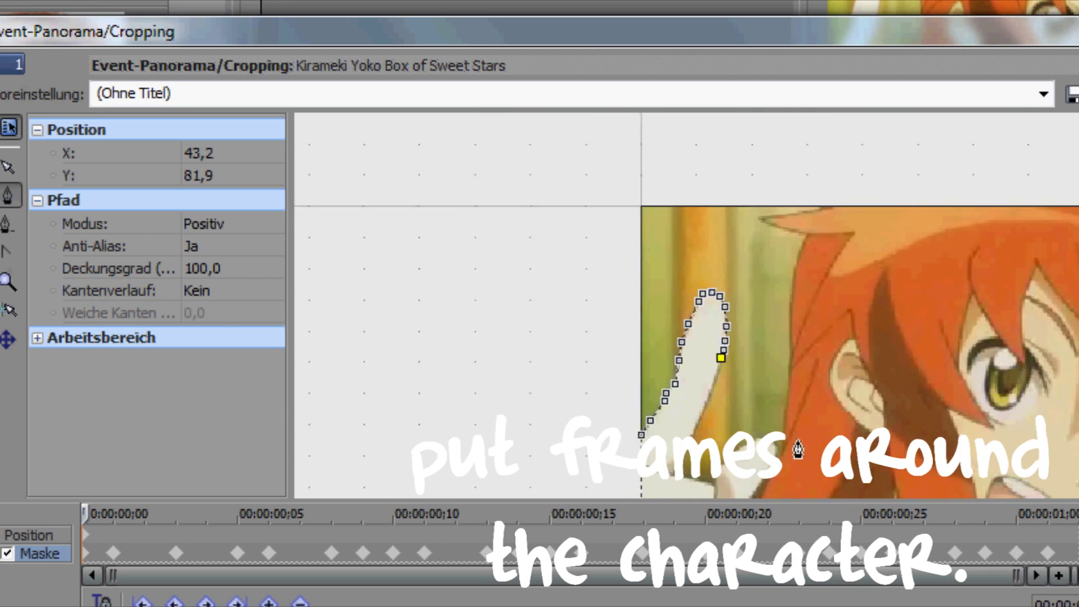
click(9, 281)
click(684, 380)
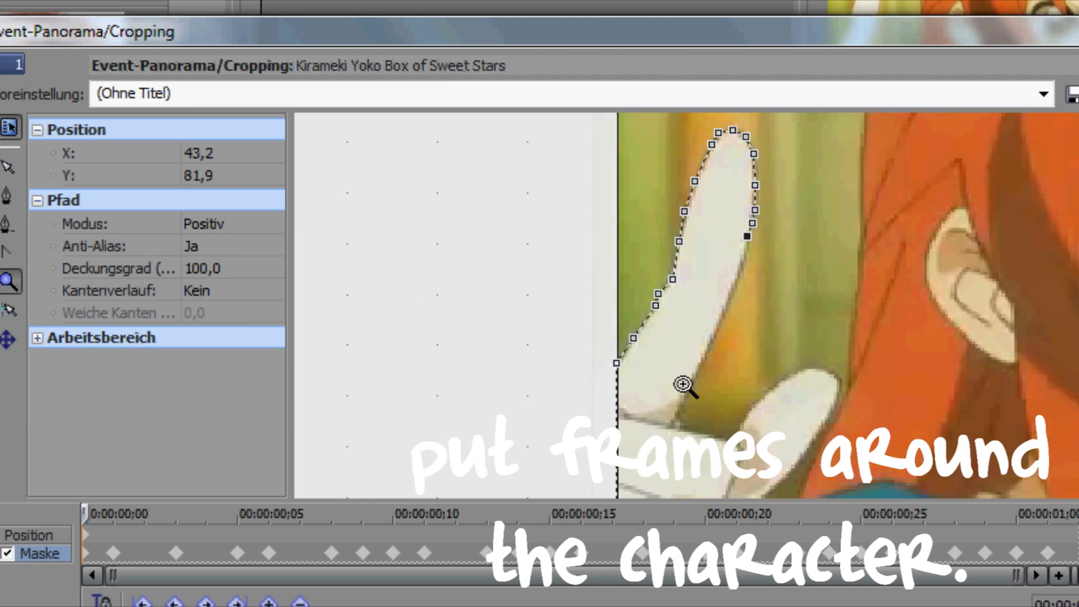
click(8, 195)
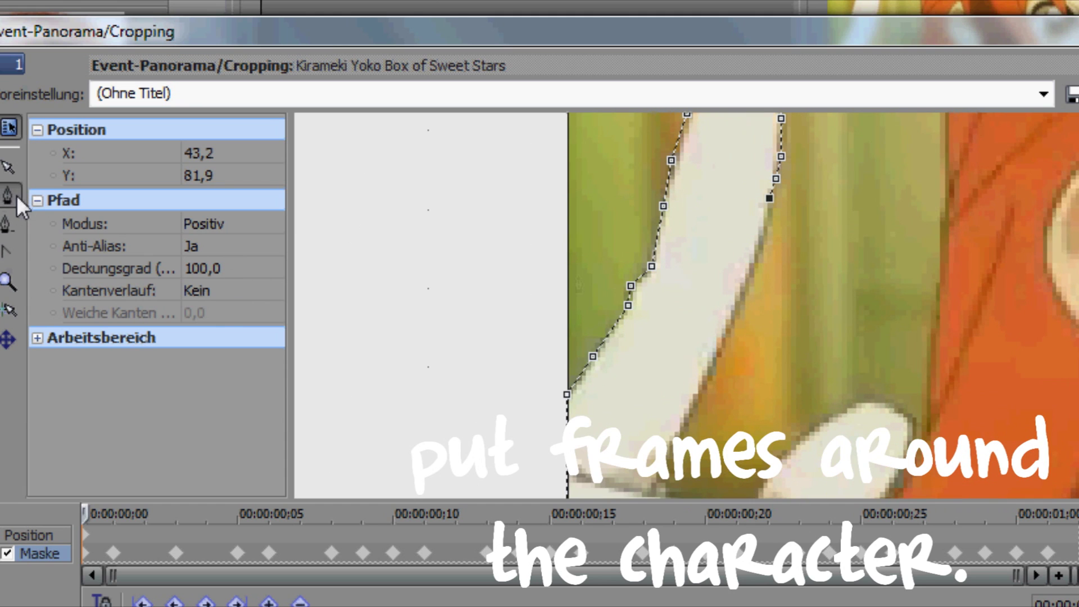
click(759, 248)
click(728, 325)
click(694, 403)
click(656, 477)
Trace the mask along the top of the folded finger to where it meets the thumb, at about X 40, Y 152
scroll(431, 365, down, 3)
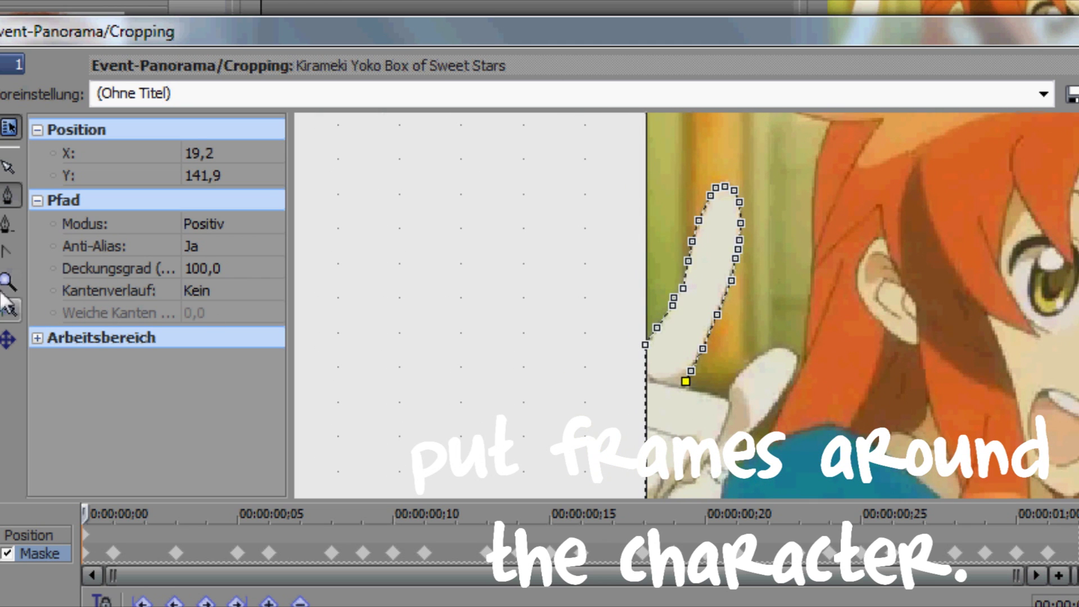
click(9, 281)
click(734, 409)
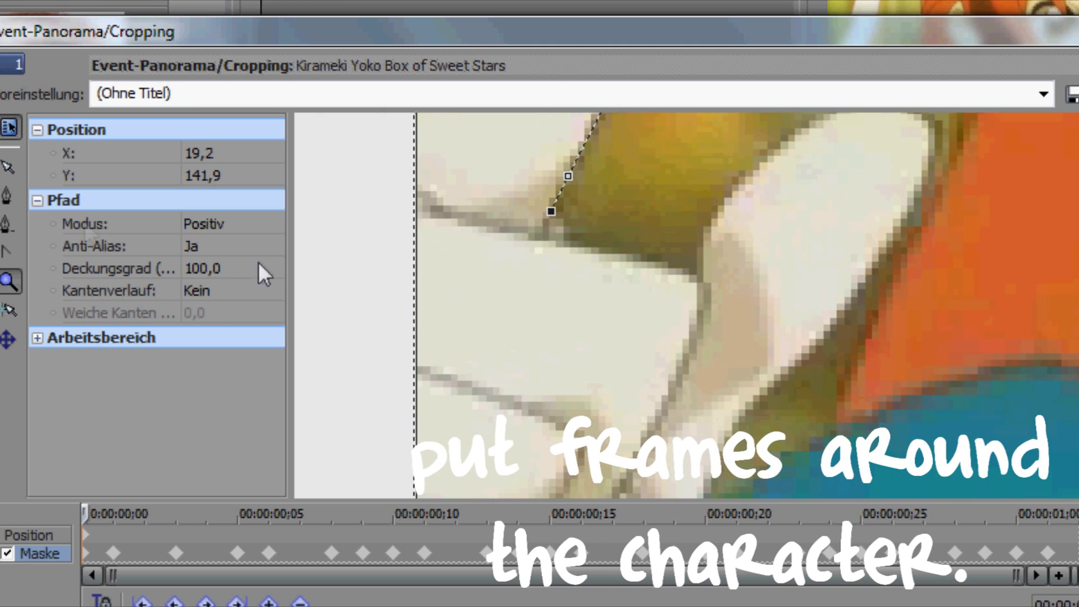
click(8, 196)
click(561, 242)
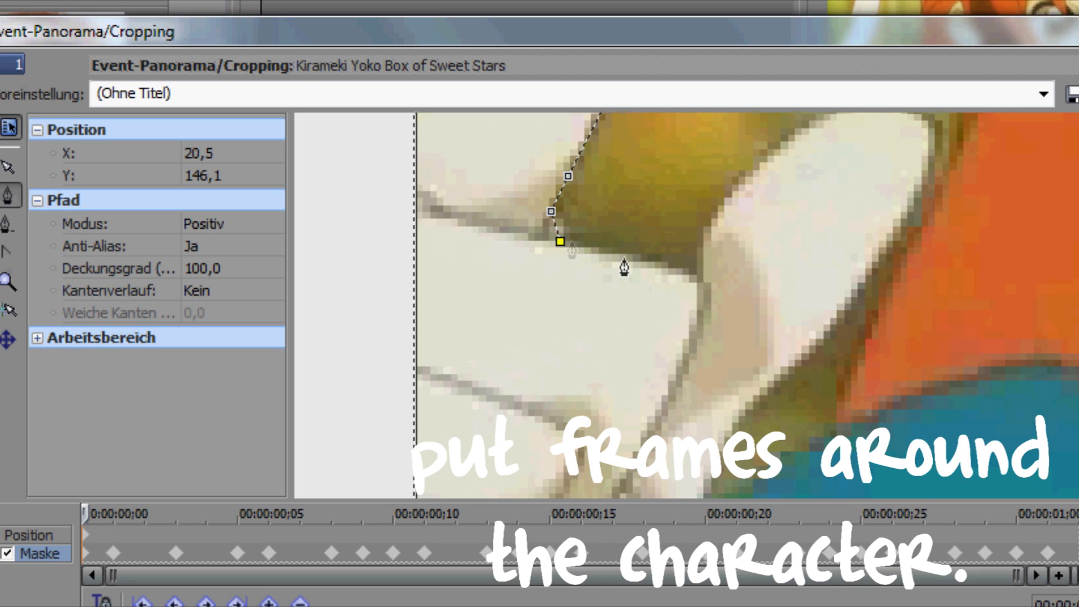
click(634, 260)
click(674, 271)
click(699, 279)
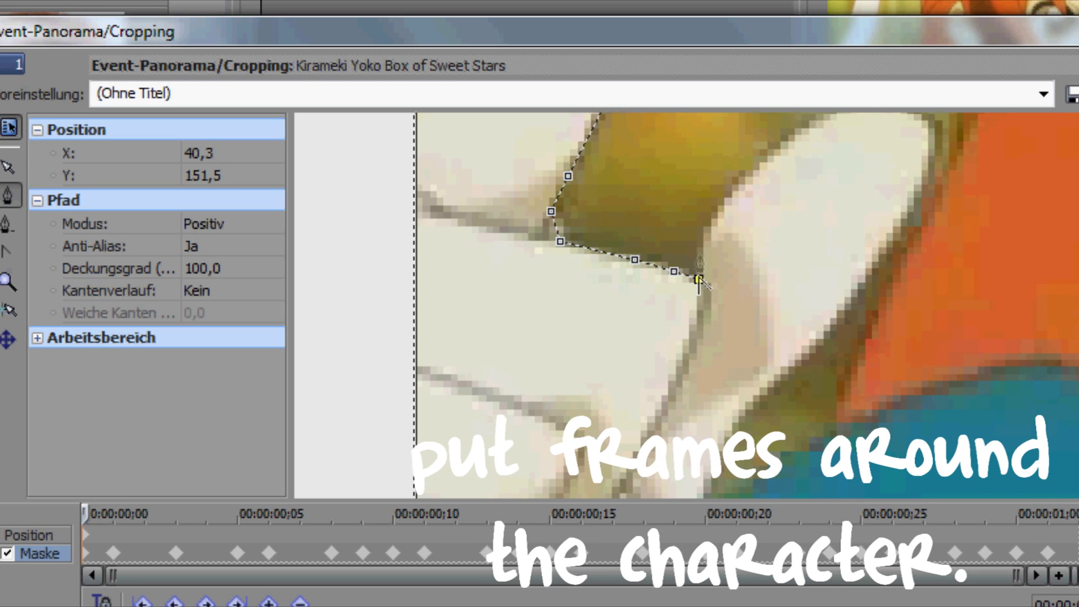
Trace the mask up the thumb's left edge towards its tip, to about X 61, Y 126
click(700, 235)
click(751, 169)
scroll(778, 229, down, 3)
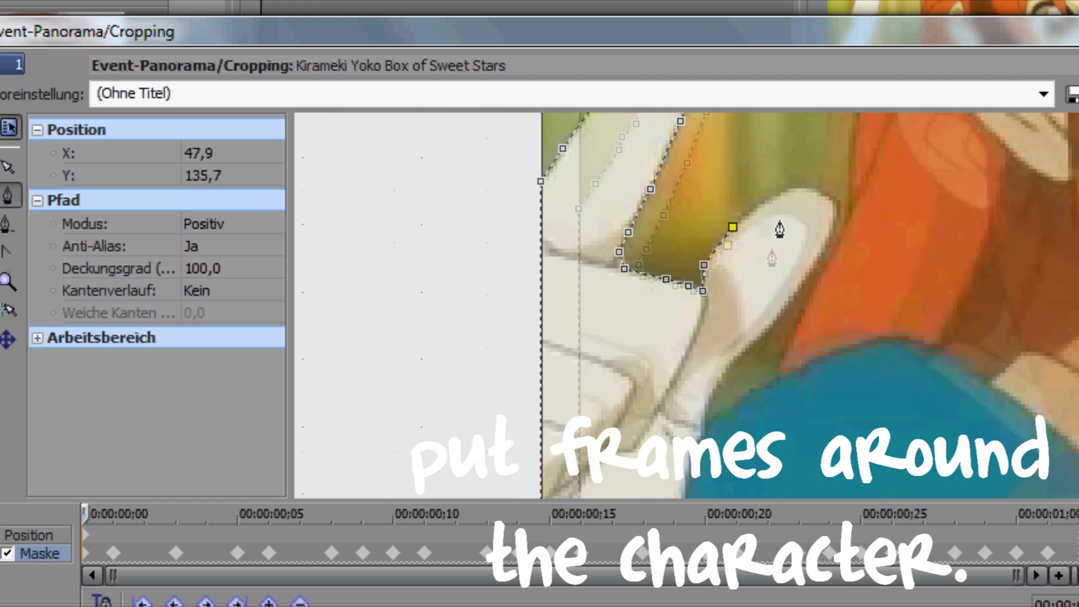
click(8, 281)
click(756, 272)
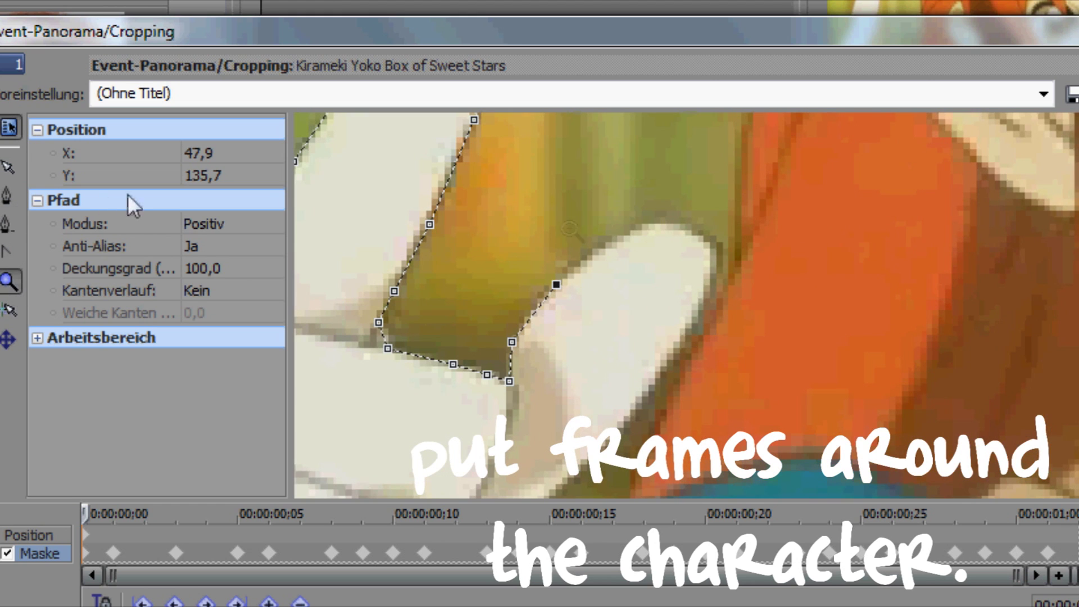
click(8, 196)
click(601, 243)
click(637, 223)
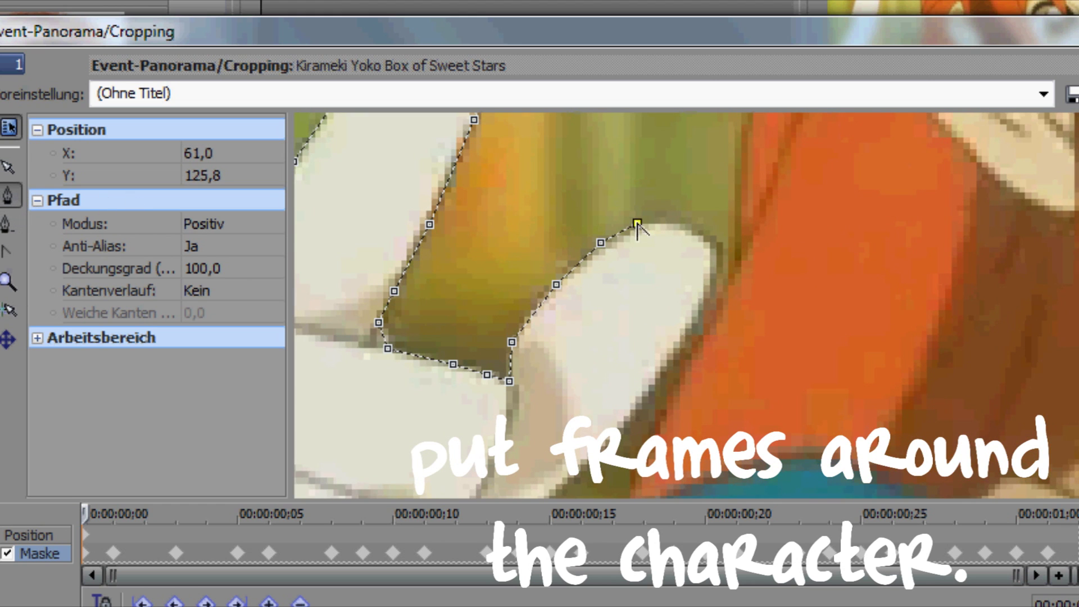
Carry the mask path over the thumb's tip and down its right edge to about X 62, Y 155
click(673, 220)
click(714, 240)
click(718, 267)
click(700, 315)
click(646, 414)
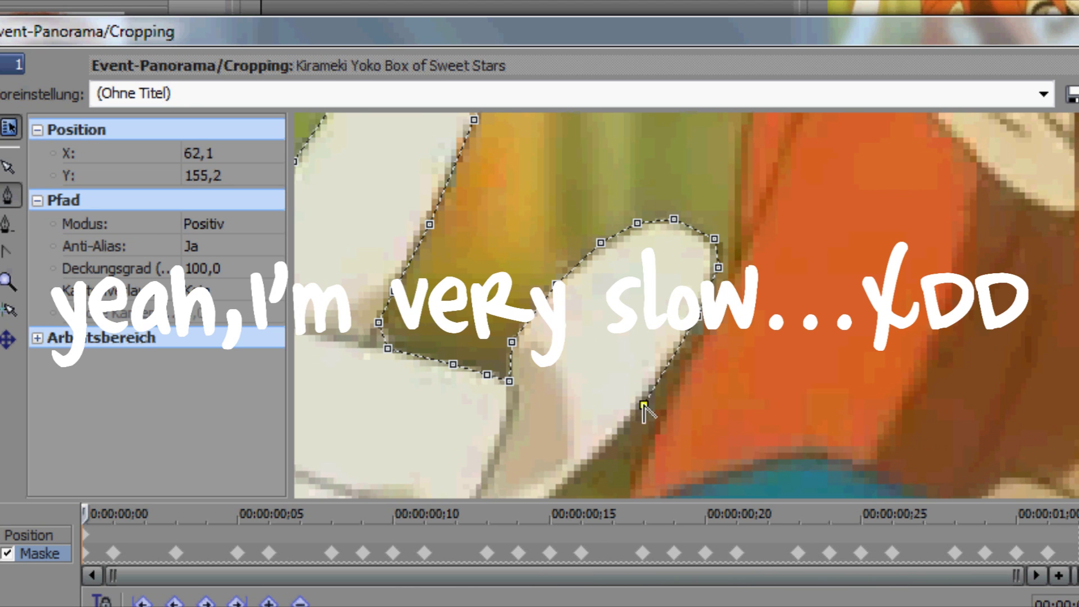
Trace the mask down the rest of the thumb to its base, where the glove meets the blue sleeve
scroll(646, 409, down, 5)
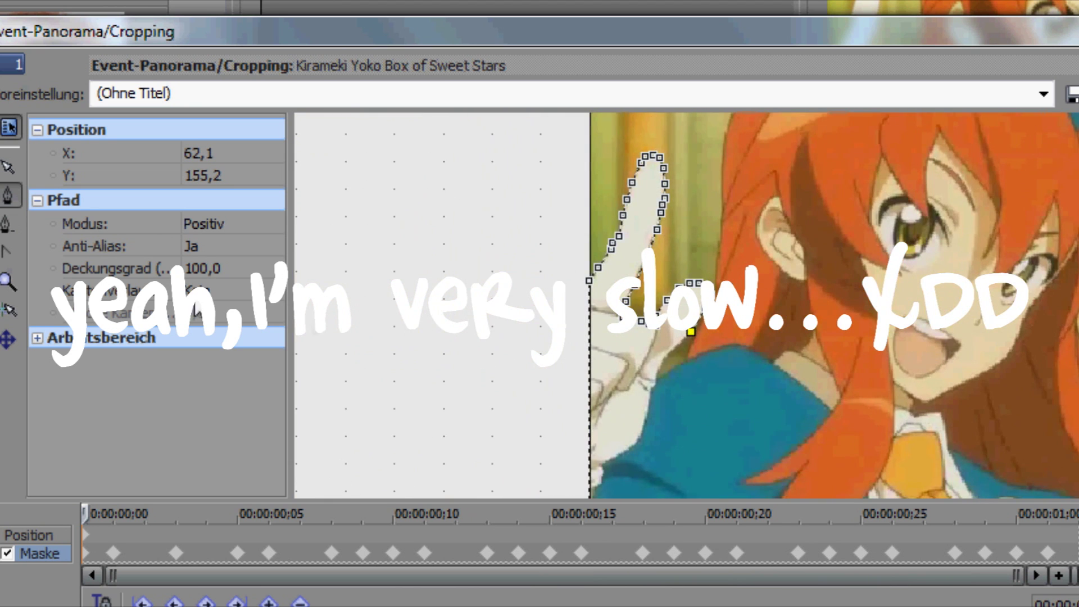
click(9, 281)
click(680, 349)
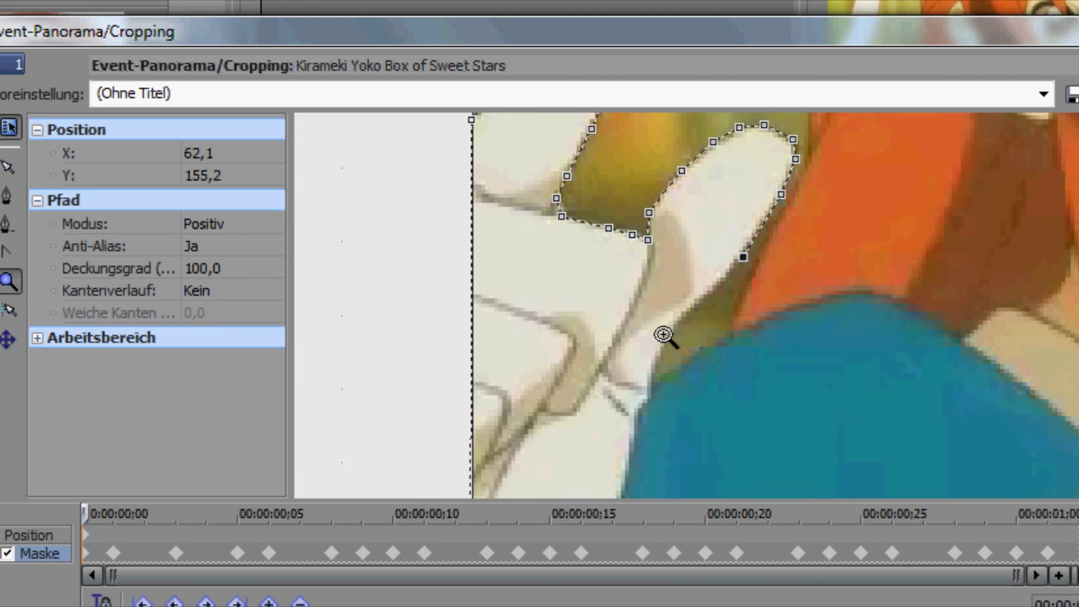
click(638, 339)
click(8, 196)
click(714, 282)
click(660, 329)
click(626, 372)
click(612, 417)
click(617, 432)
Outline the background gap's far side along the blue shoulder and up the hair edge to about X 67, Y 153
click(660, 411)
click(715, 384)
click(753, 359)
click(758, 281)
click(807, 194)
Trace the mask up the hair's left edge, from beside the thumb to about X 80, Y 99
scroll(809, 208, down, 5)
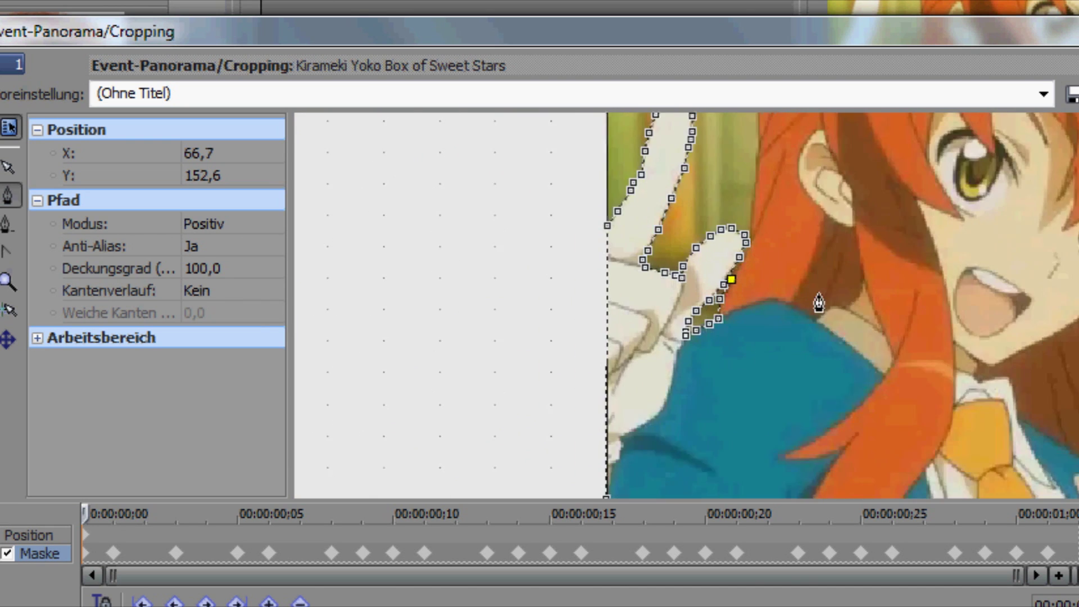
scroll(819, 302, down, 2)
click(14, 280)
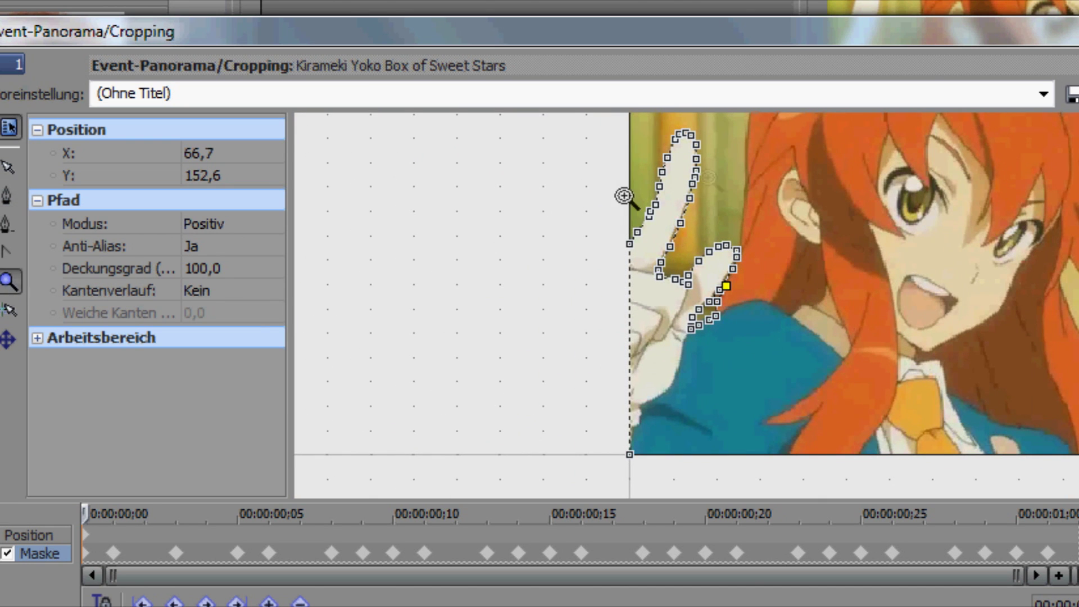
click(742, 190)
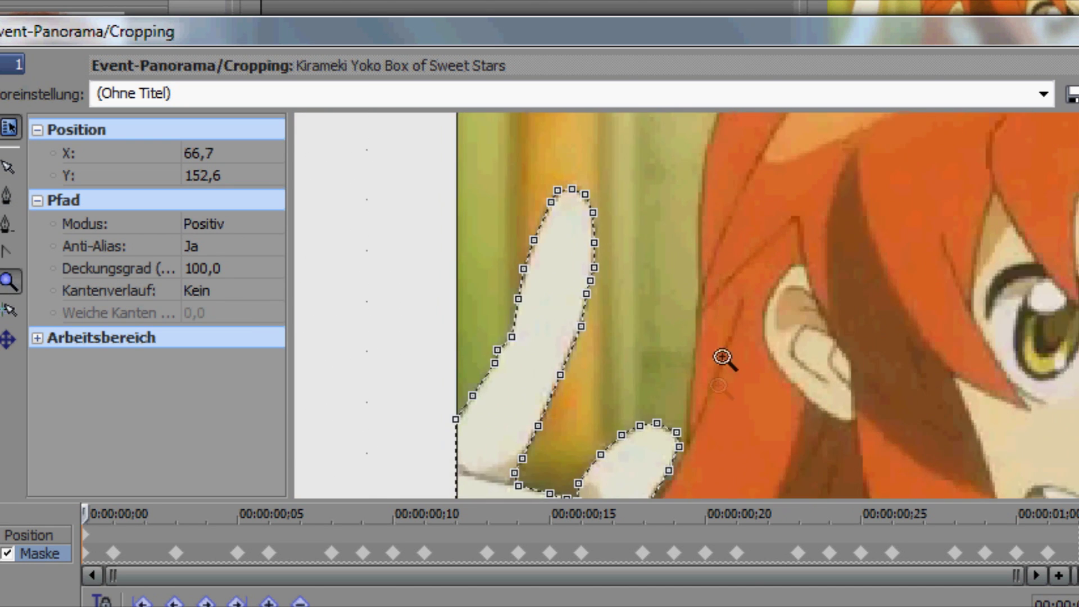
click(710, 419)
click(8, 196)
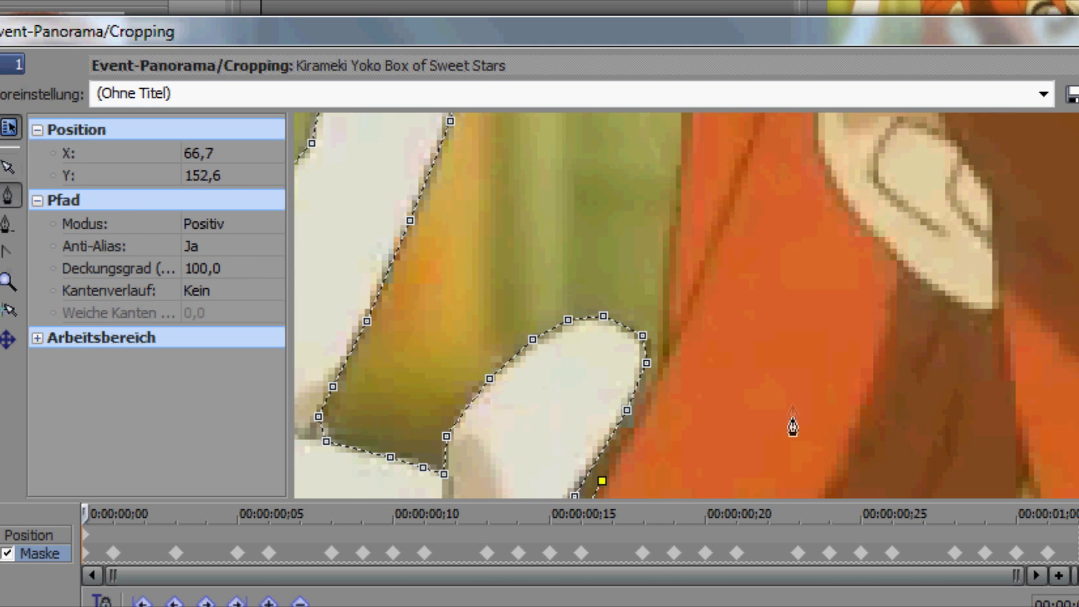
click(656, 379)
click(667, 264)
click(686, 174)
Continue the mask path up the hair's left edge beside the raised finger, to about X 82, Y 45
scroll(725, 197, down, 3)
scroll(722, 264, down, 2)
click(8, 281)
click(707, 209)
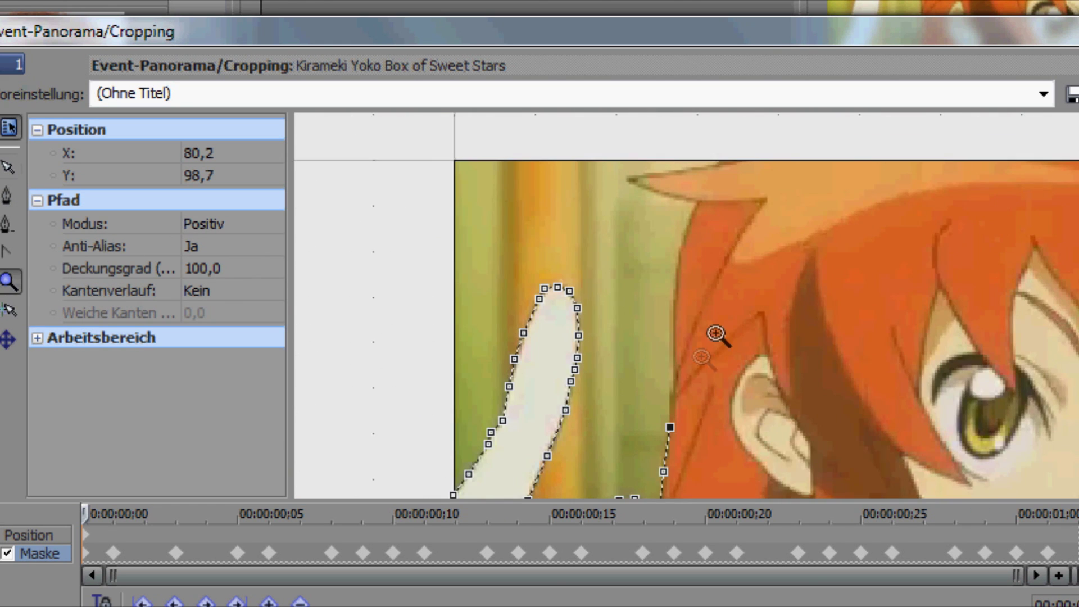
click(655, 366)
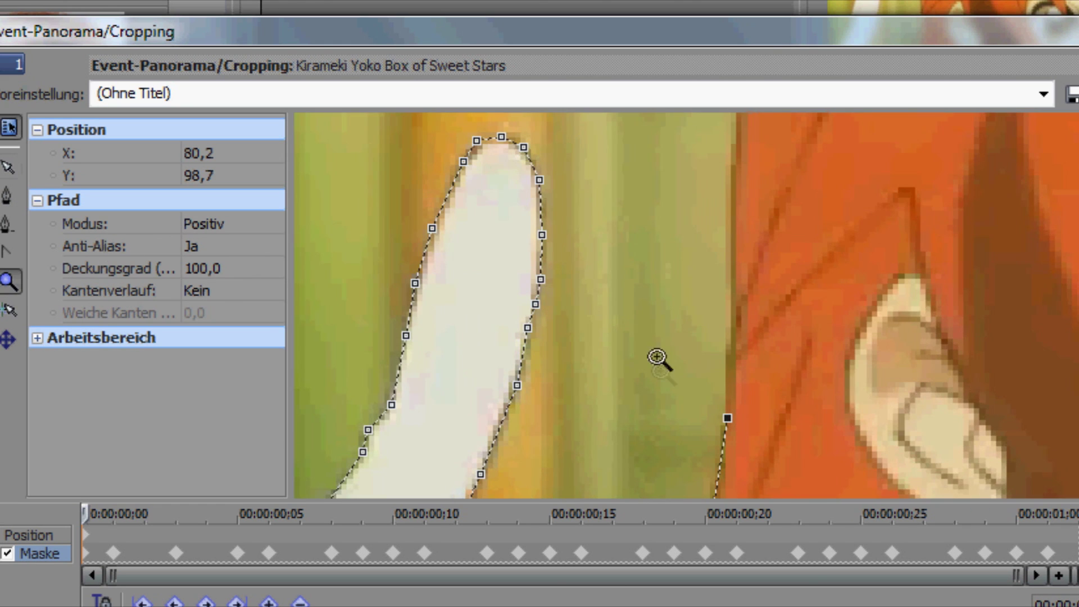
click(732, 316)
click(731, 231)
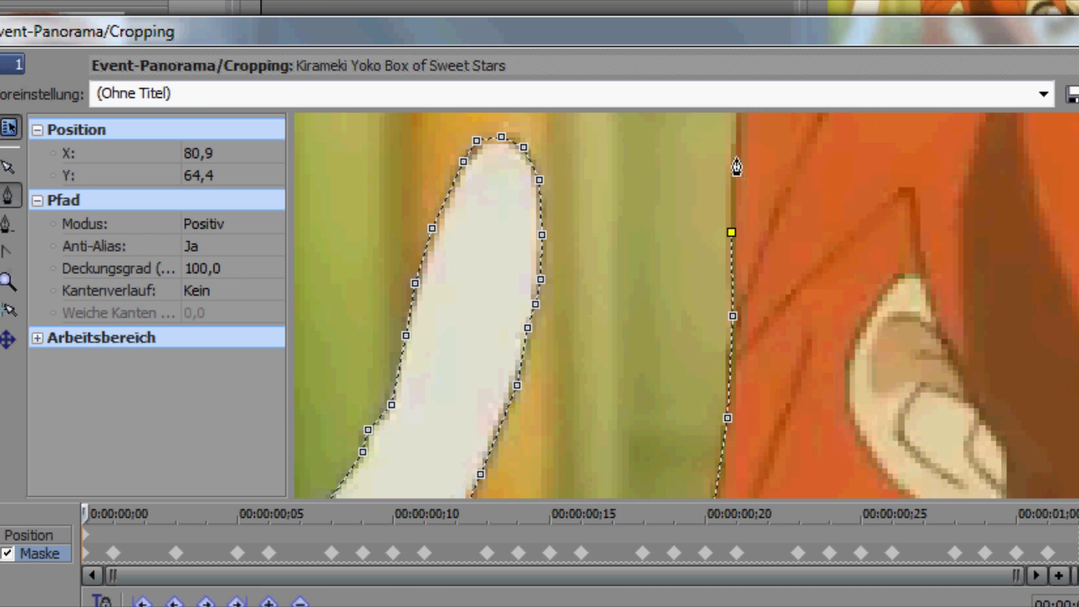
click(736, 129)
Trace the mask up the upper part of the hair's left edge to the notch beneath the pointed tuft
scroll(789, 253, down, 3)
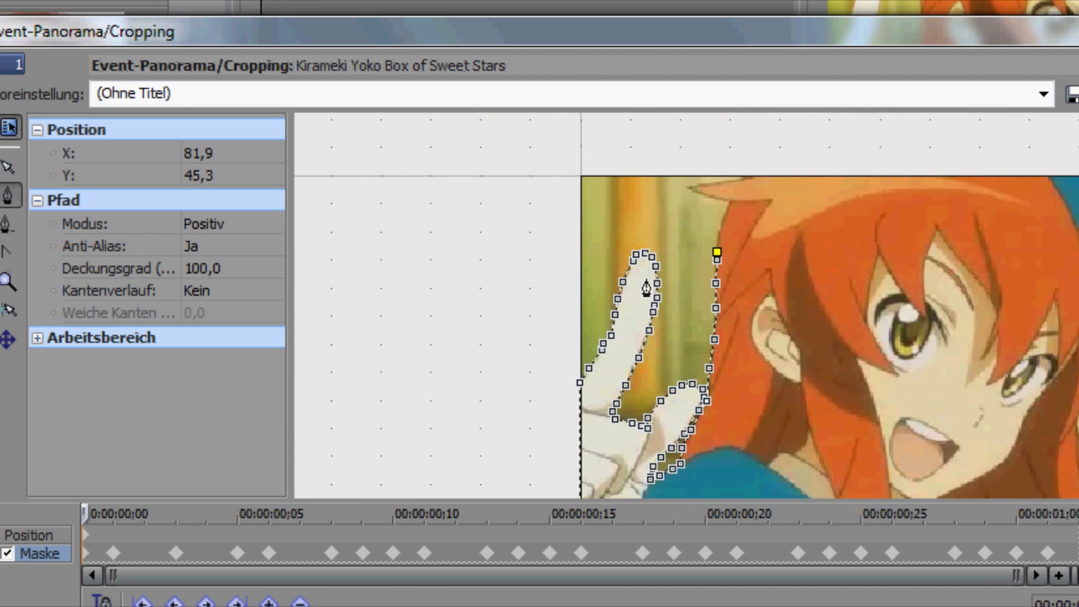
click(8, 280)
click(764, 210)
click(739, 225)
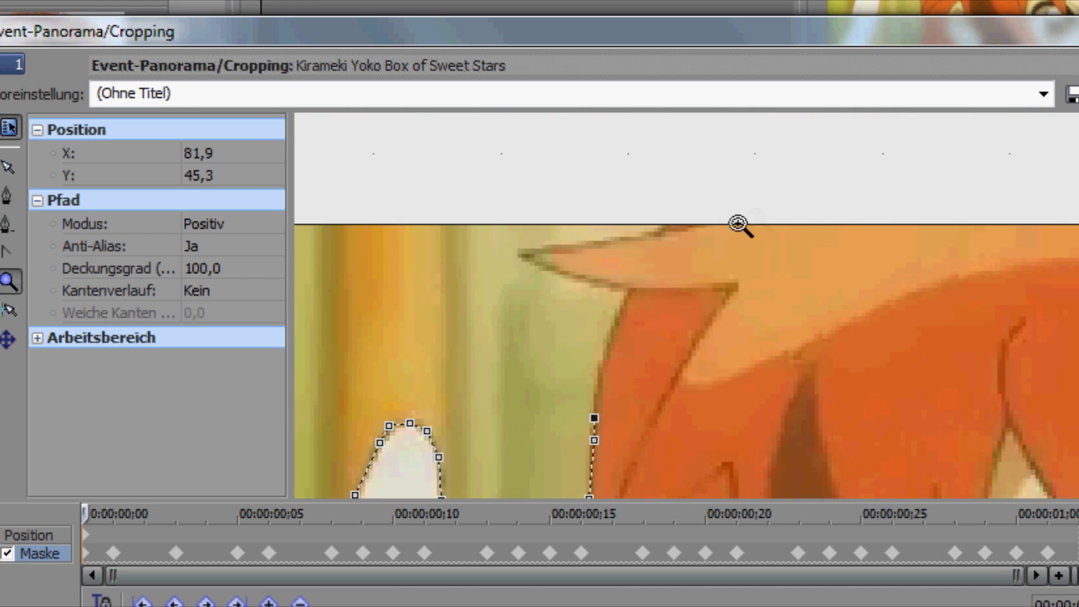
click(7, 195)
click(597, 369)
click(607, 332)
click(629, 290)
Outline the pointed hair tuft with the mask path, around its tip and back along its upper edge
click(590, 286)
click(552, 271)
click(518, 251)
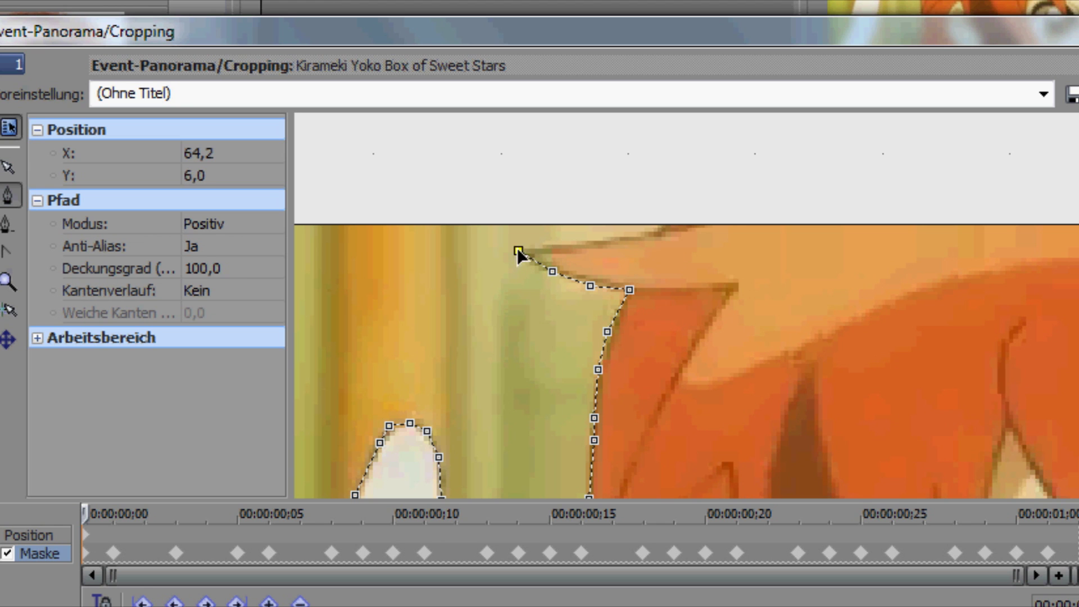
click(613, 243)
Extend the mask along the picture's top border and down the blue headpiece's right edge to about X 313, Y 24
scroll(848, 312, down, 4)
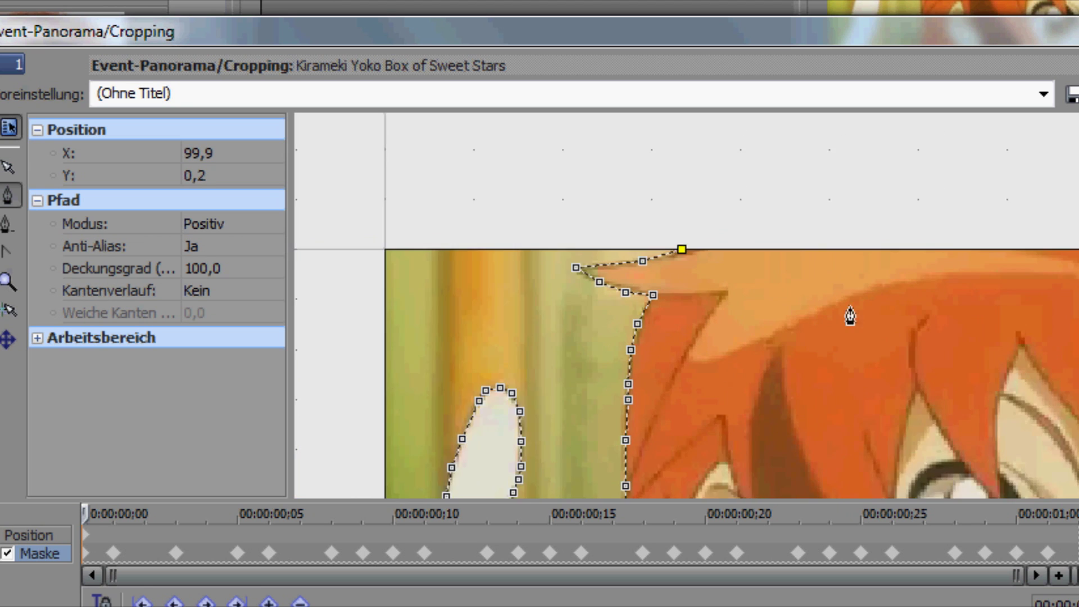
click(9, 281)
click(896, 293)
click(893, 295)
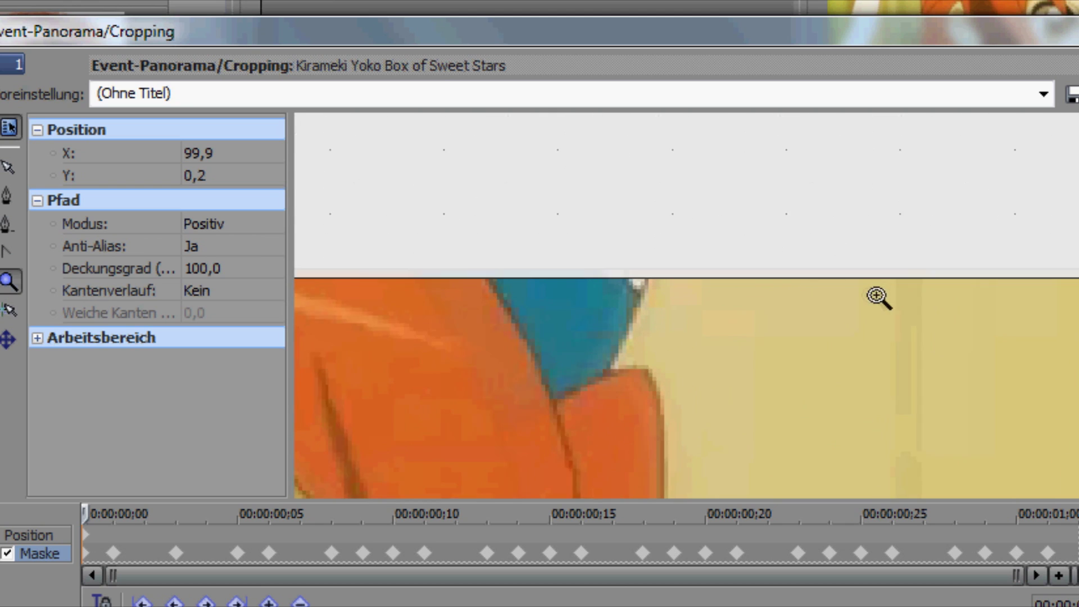
click(8, 194)
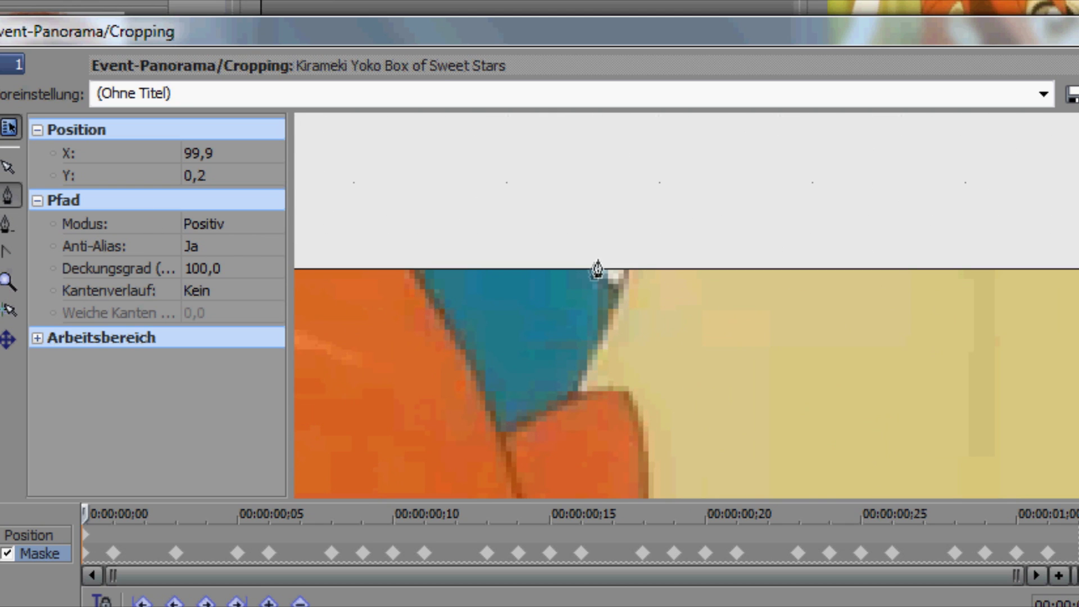
click(628, 268)
click(610, 322)
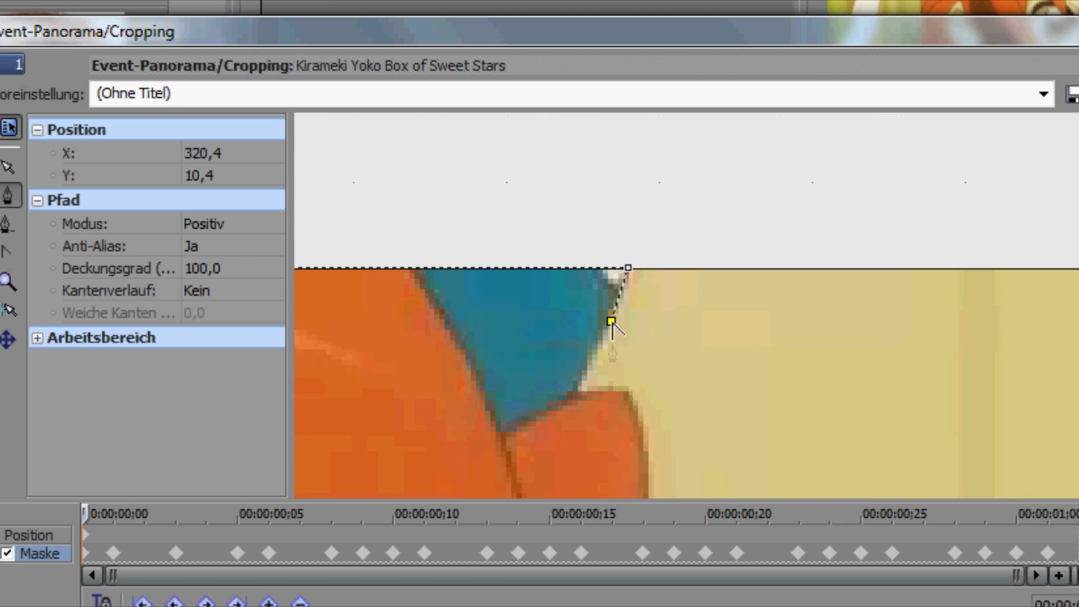
click(585, 360)
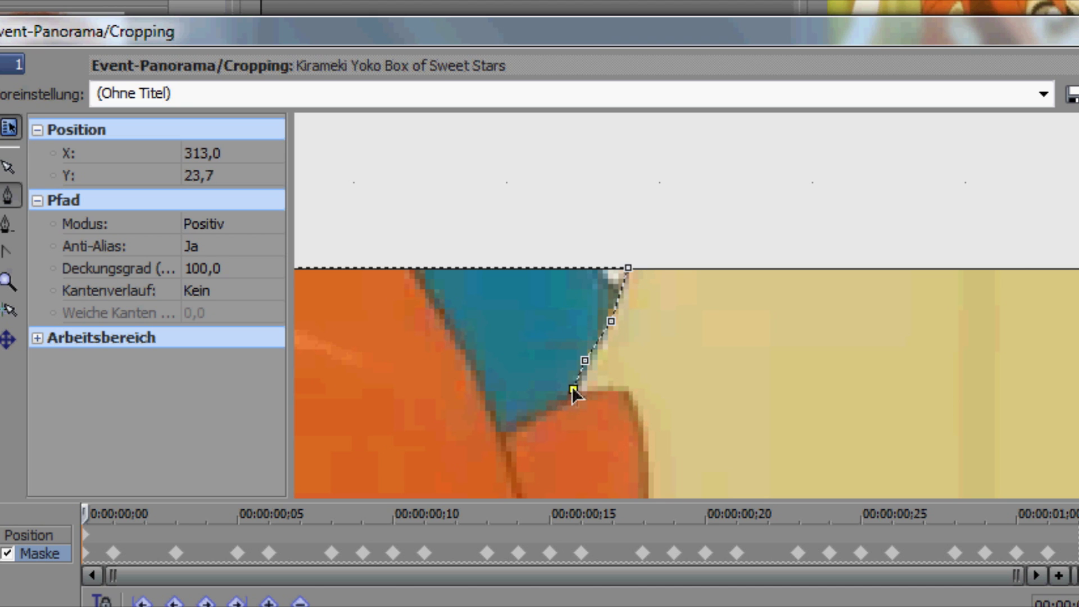
Continue the mask around the hair bump below the blue headpiece and down its outer edge to the base of the thin strand
click(629, 387)
click(645, 447)
scroll(667, 456, down, 4)
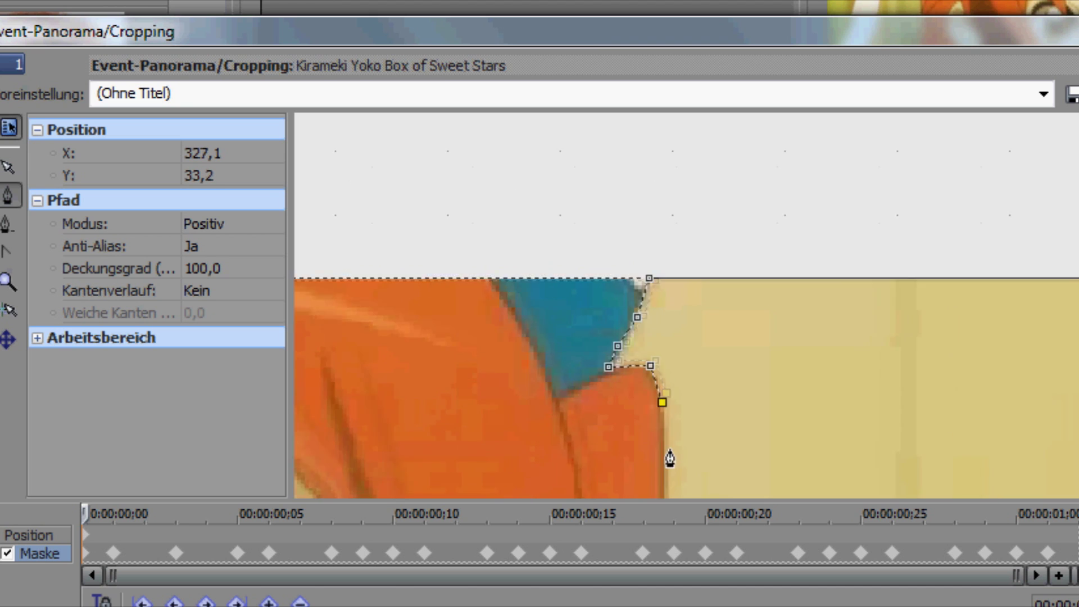
click(8, 289)
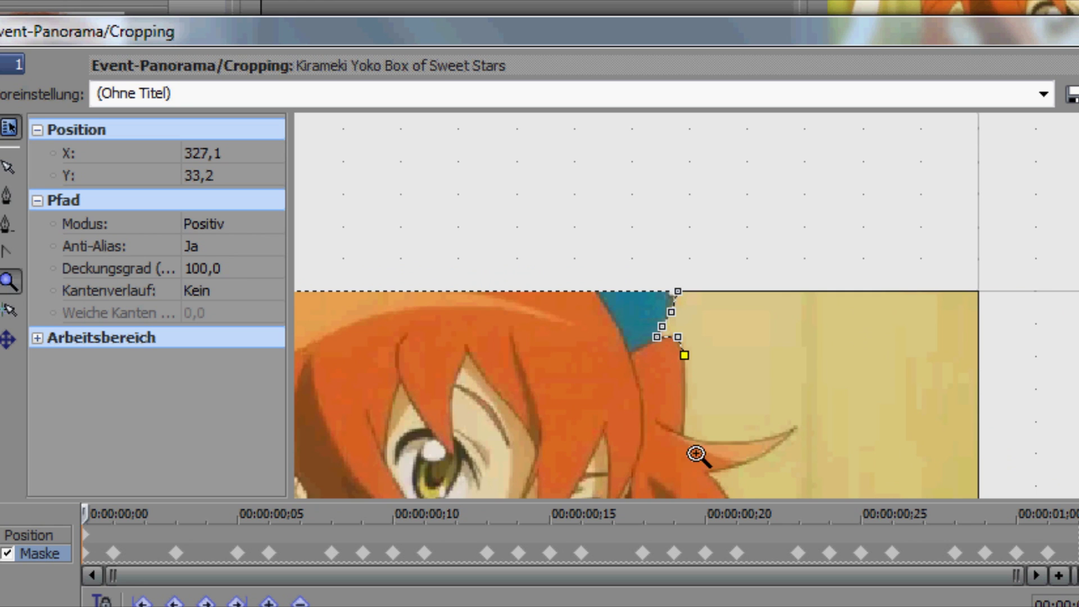
click(693, 453)
click(11, 195)
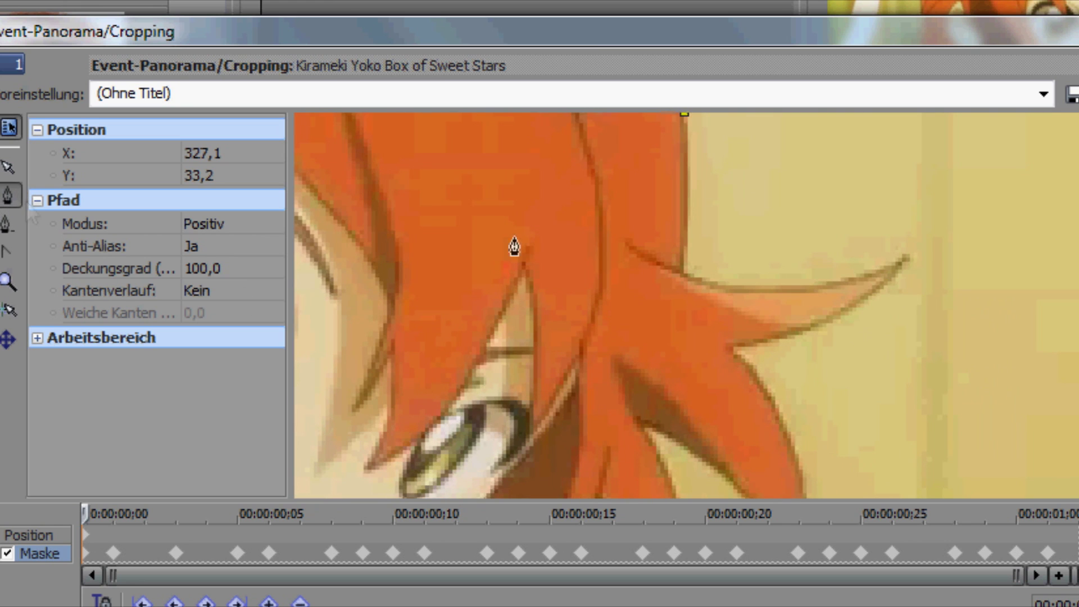
click(688, 161)
click(688, 227)
click(683, 271)
Outline the thin outward-pointing hair strand with the mask path, around its tip and back underneath to about X 340, Y 94
click(778, 293)
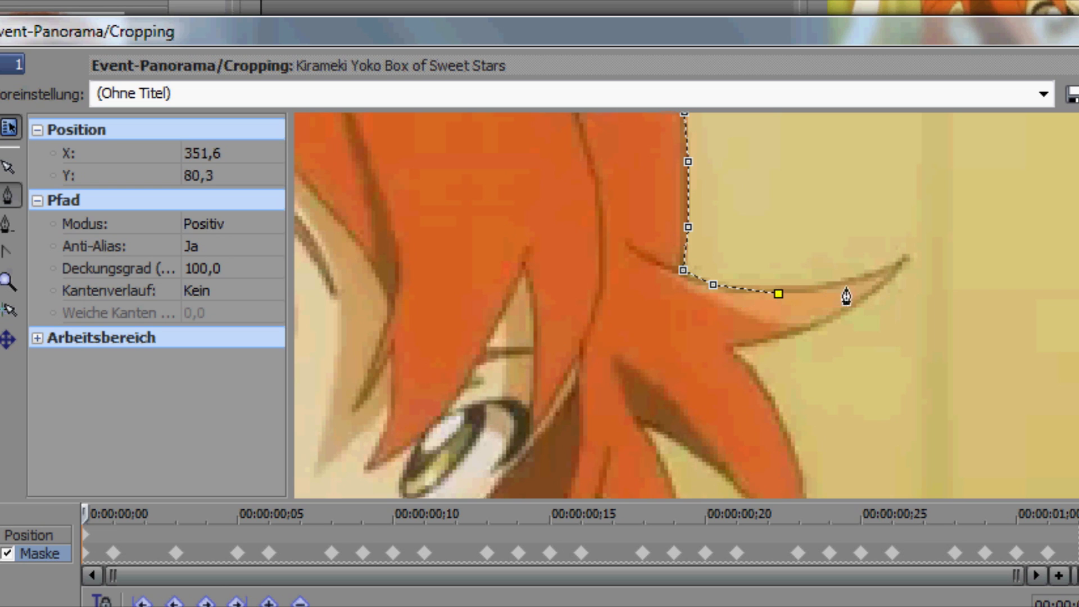
click(907, 254)
click(864, 304)
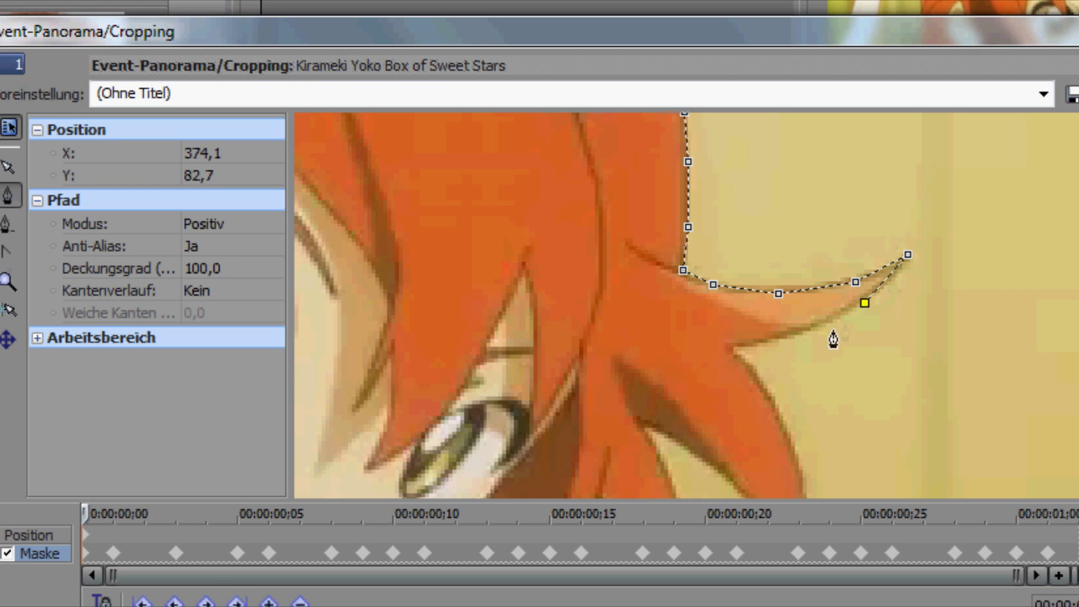
click(732, 356)
Trace the mask around the large hair spike below the strand, down to its tip and back up to the inner notch
scroll(724, 343, down, 4)
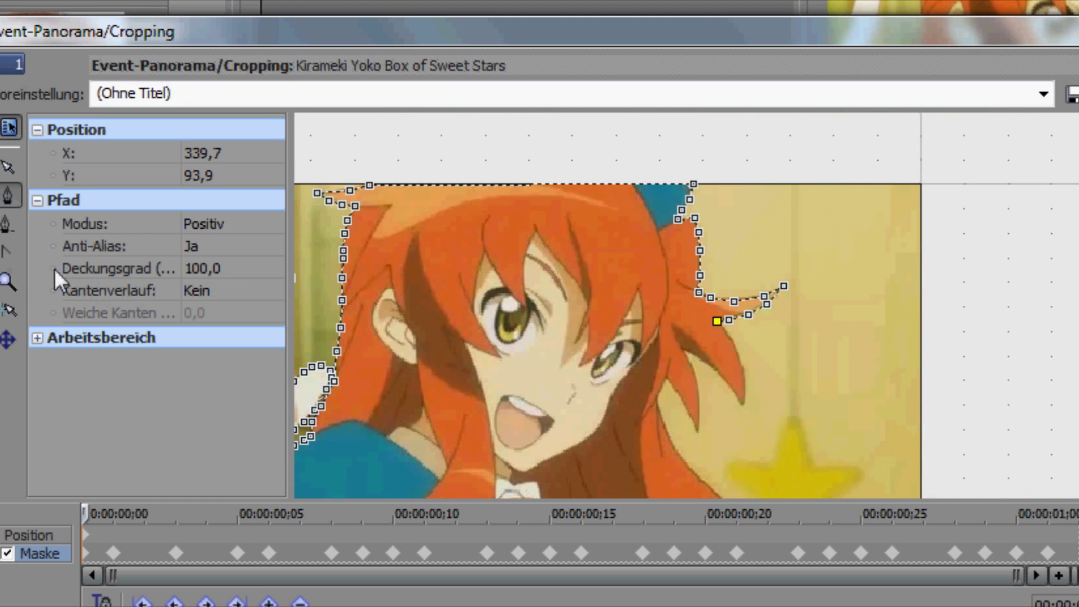
scroll(700, 378, up, 4)
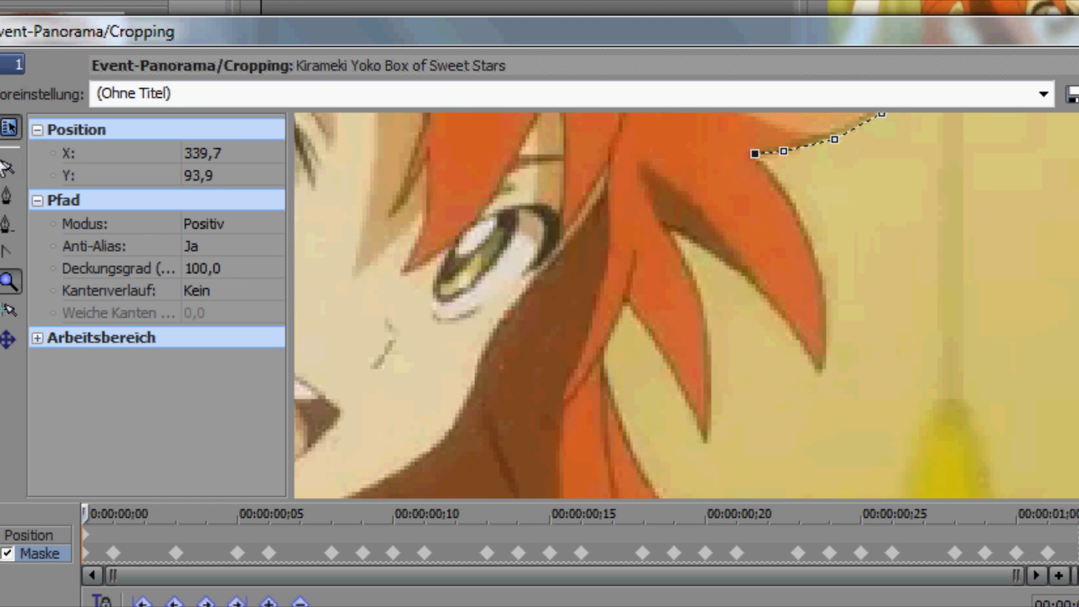
click(8, 195)
click(793, 206)
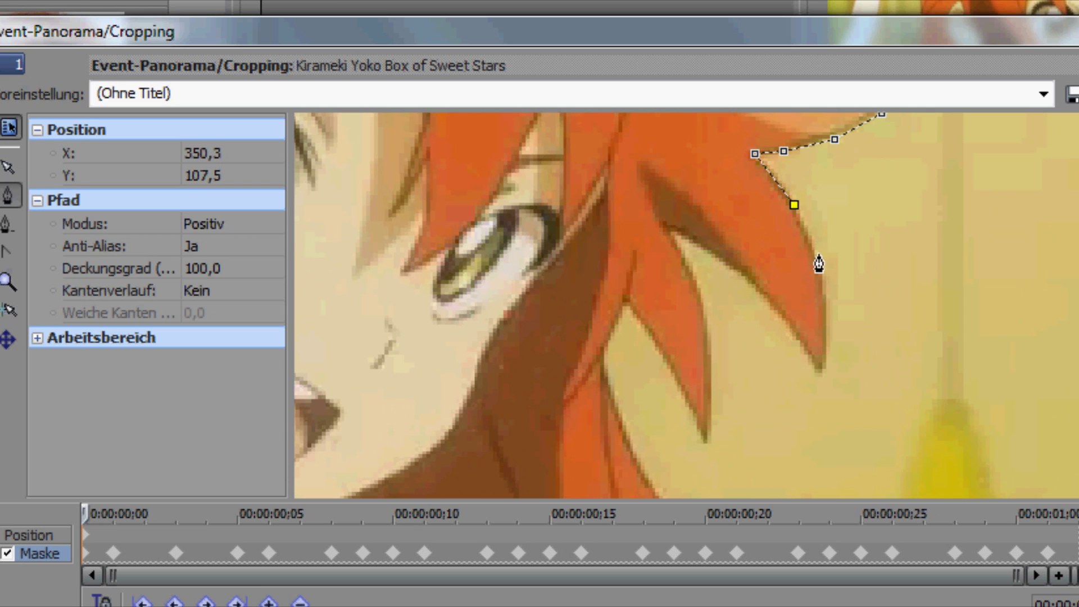
click(815, 258)
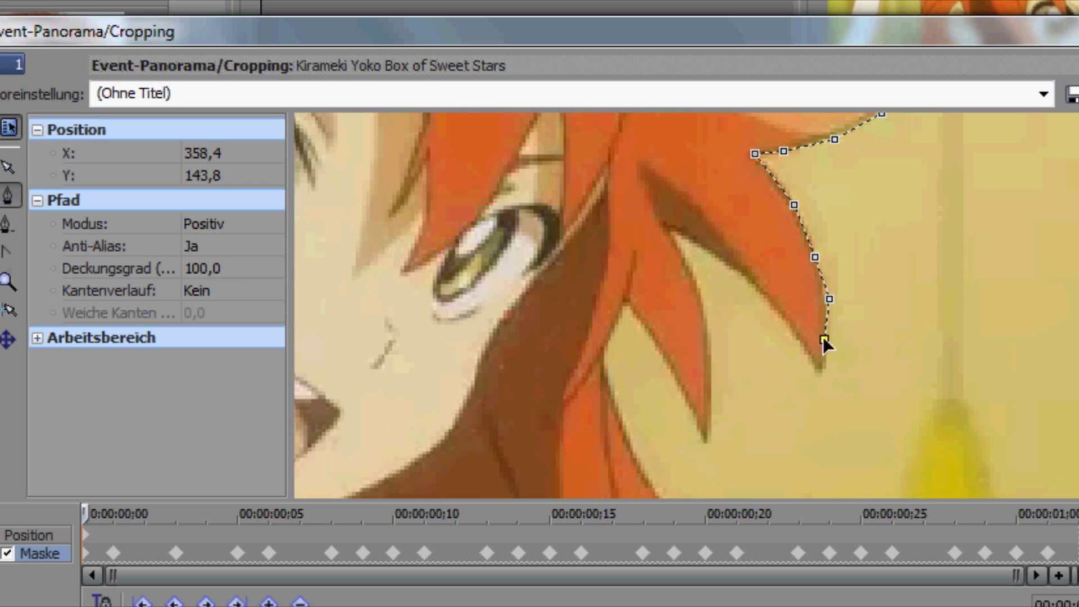
click(821, 372)
click(798, 334)
click(769, 296)
click(690, 241)
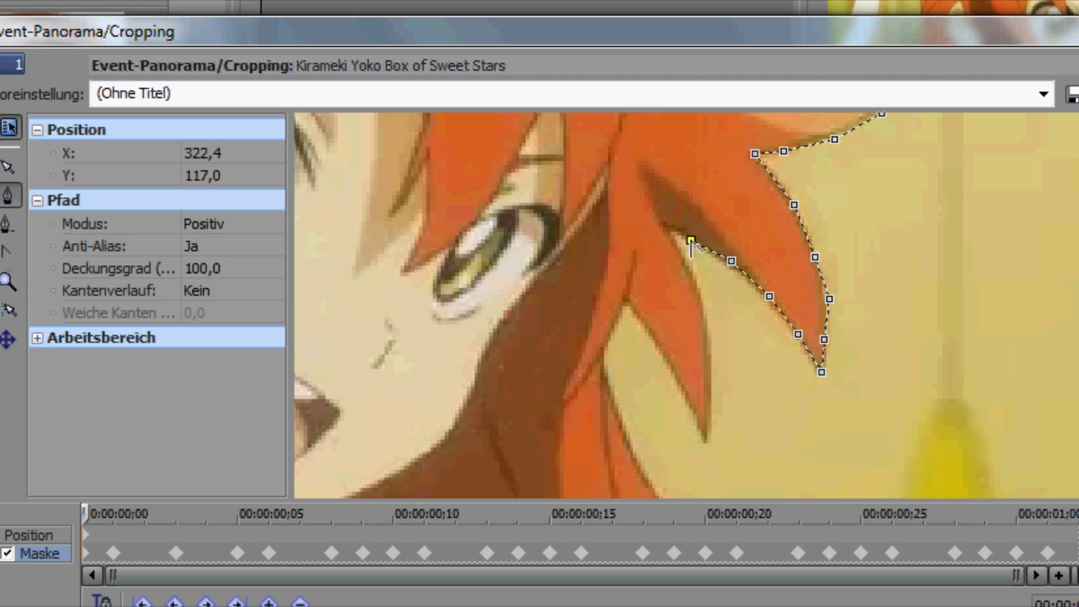
click(668, 227)
Outline the smaller neighbouring hair spike with the mask path, down to its tip and back up to its base
click(692, 281)
click(706, 328)
click(712, 371)
click(705, 438)
click(686, 395)
click(661, 355)
click(640, 324)
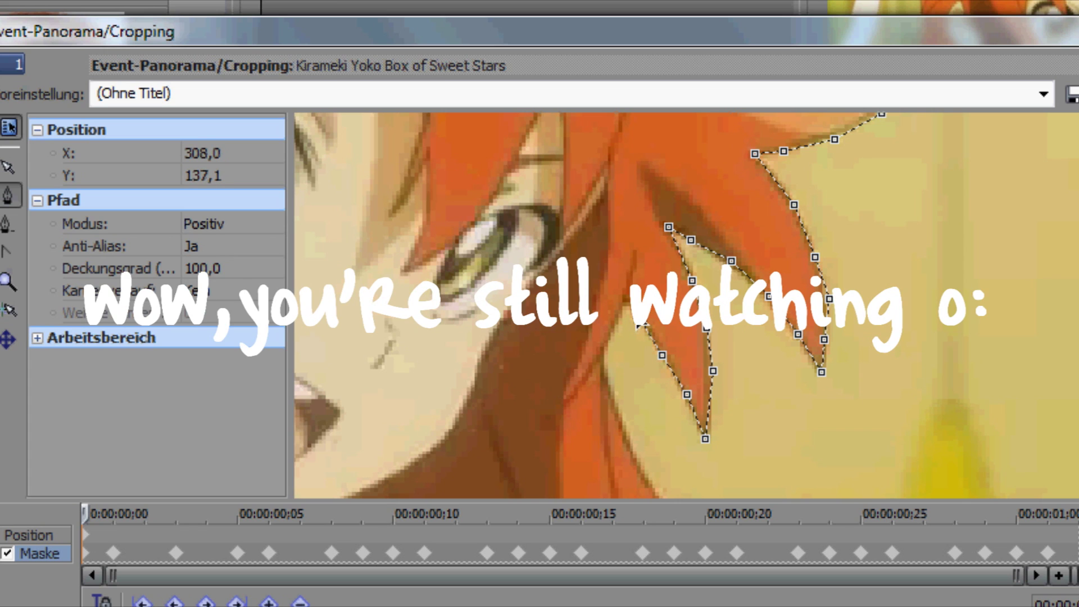
click(624, 304)
Extend the mask from the spike's base down the upper part of the long hair's edge to about X 307, Y 176
click(617, 326)
click(605, 343)
click(600, 361)
click(613, 405)
click(635, 458)
Trace the mask down the long hair's outer edge beside the yellow star to the picture's bottom border, about X 374, Y 269
scroll(640, 472, down, 5)
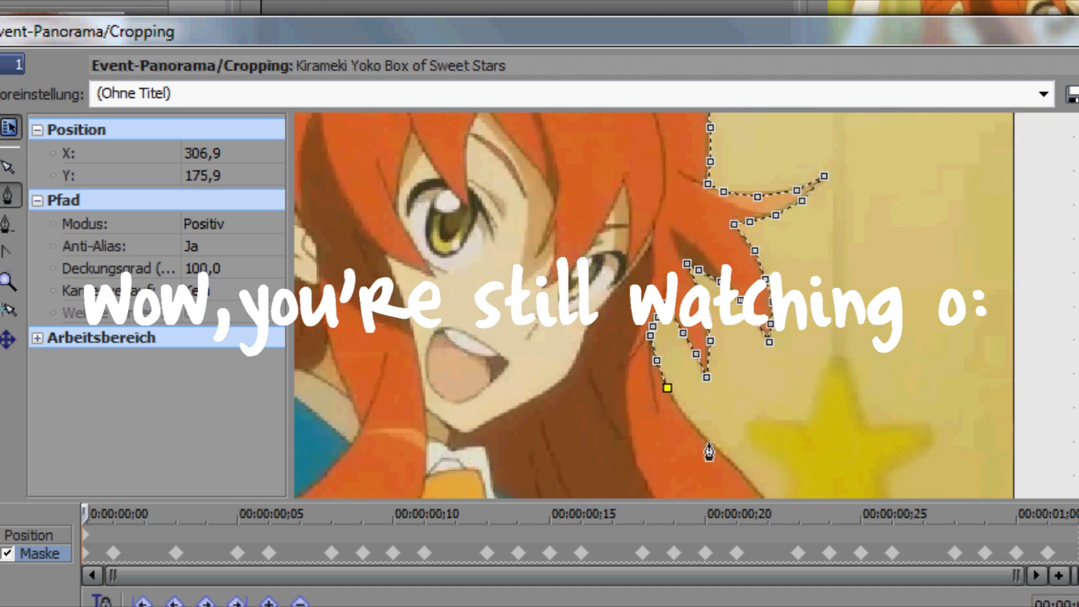
click(8, 280)
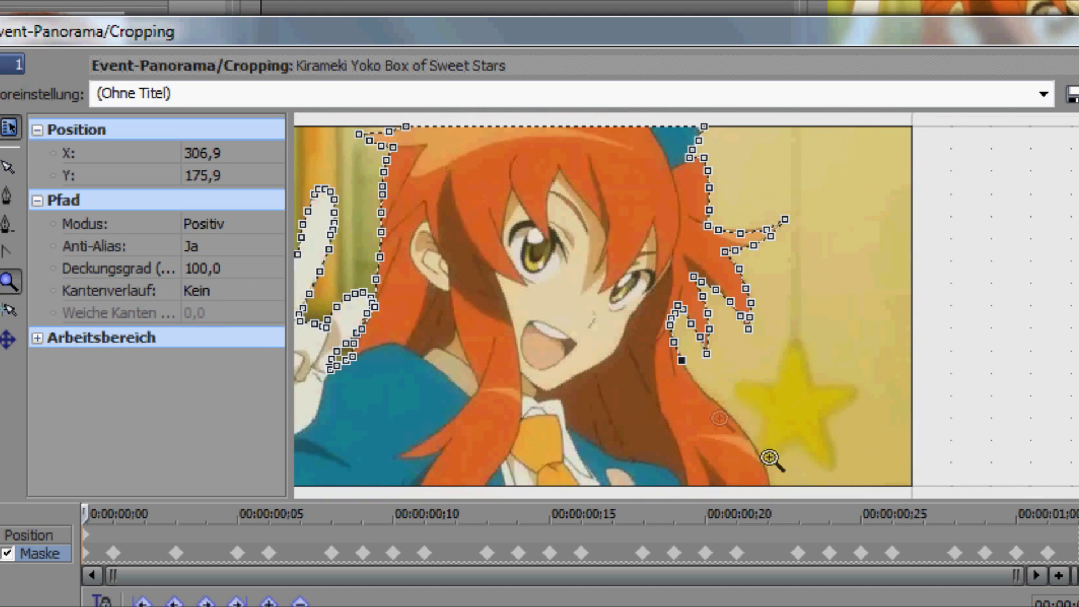
click(770, 453)
click(7, 196)
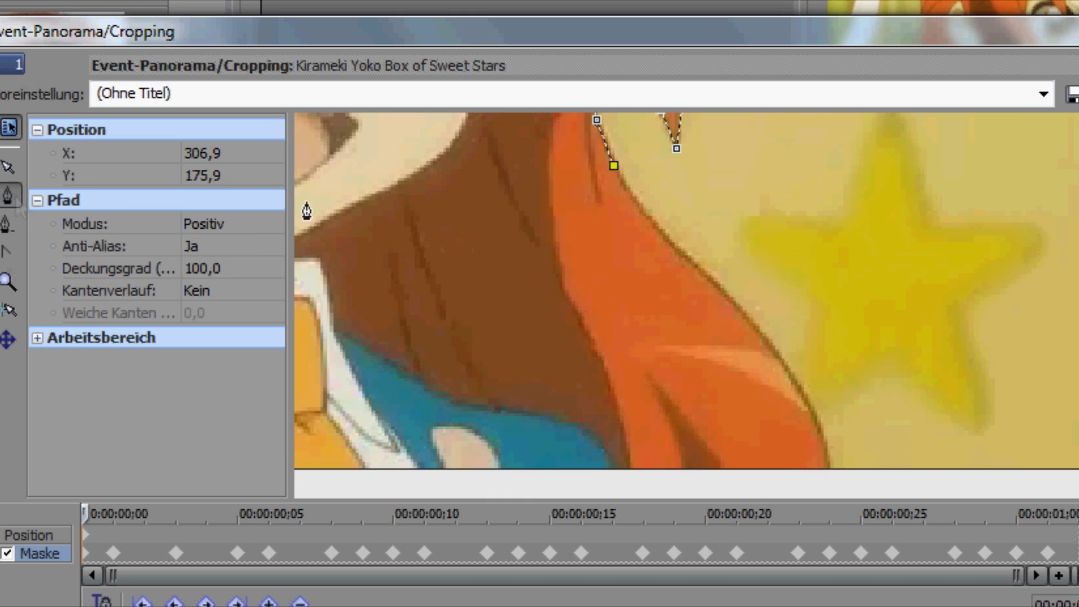
click(666, 234)
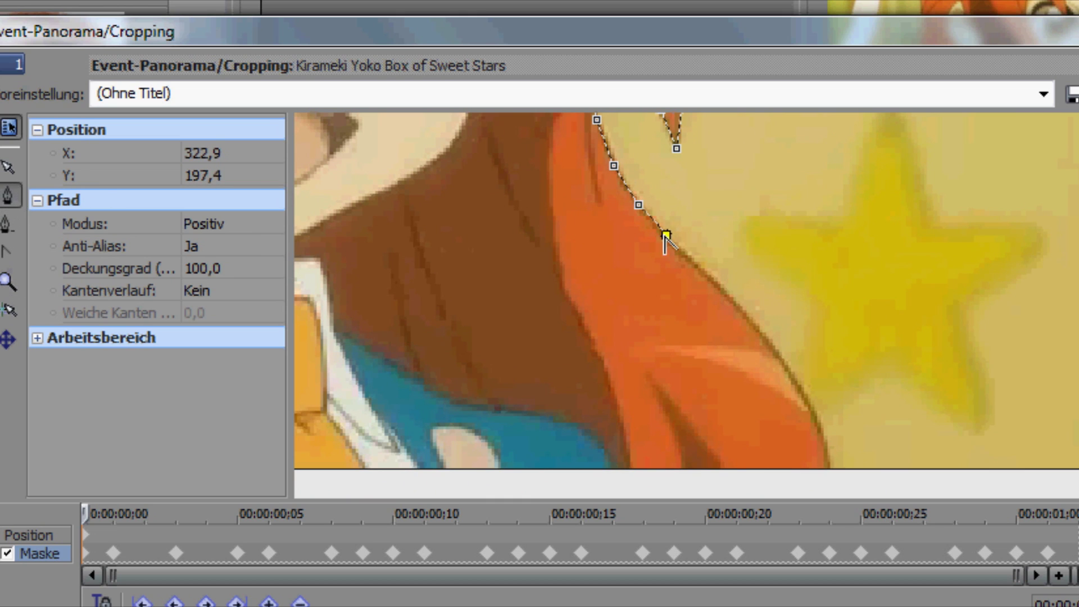
click(711, 281)
click(751, 320)
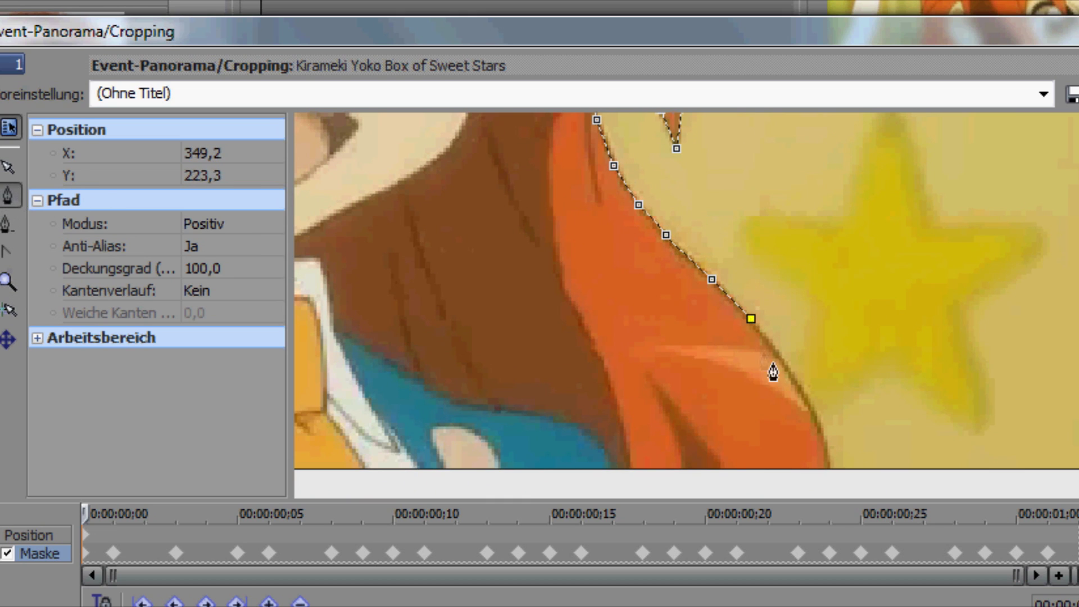
click(788, 367)
click(815, 413)
click(828, 447)
click(830, 476)
Close the mask path along the picture's bottom border through the lower-left corner, and view the masked character up close
scroll(545, 308, down, 5)
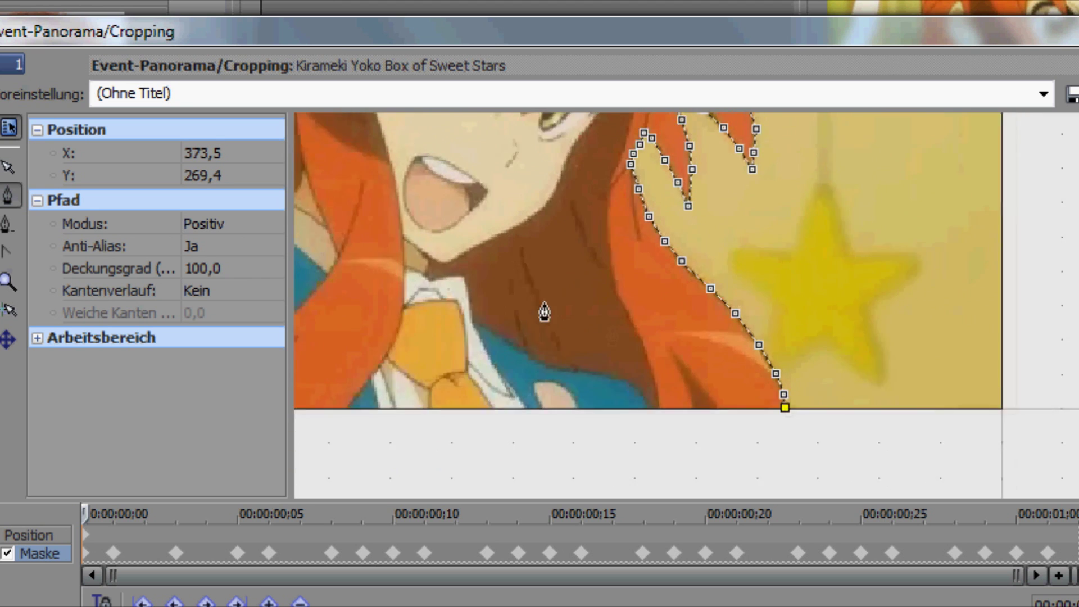
click(374, 355)
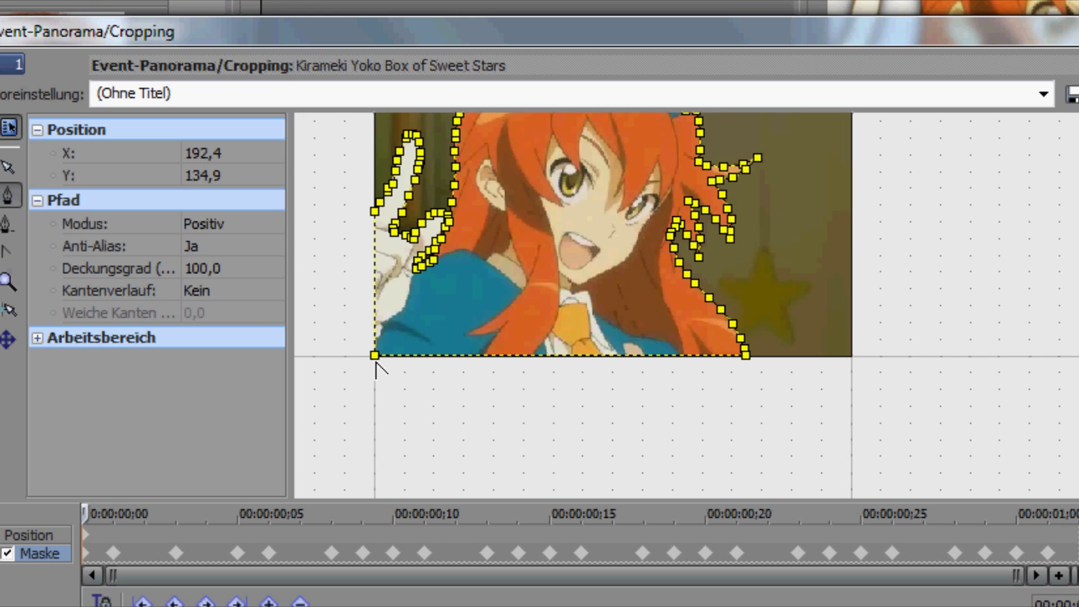
scroll(562, 297, down, 3)
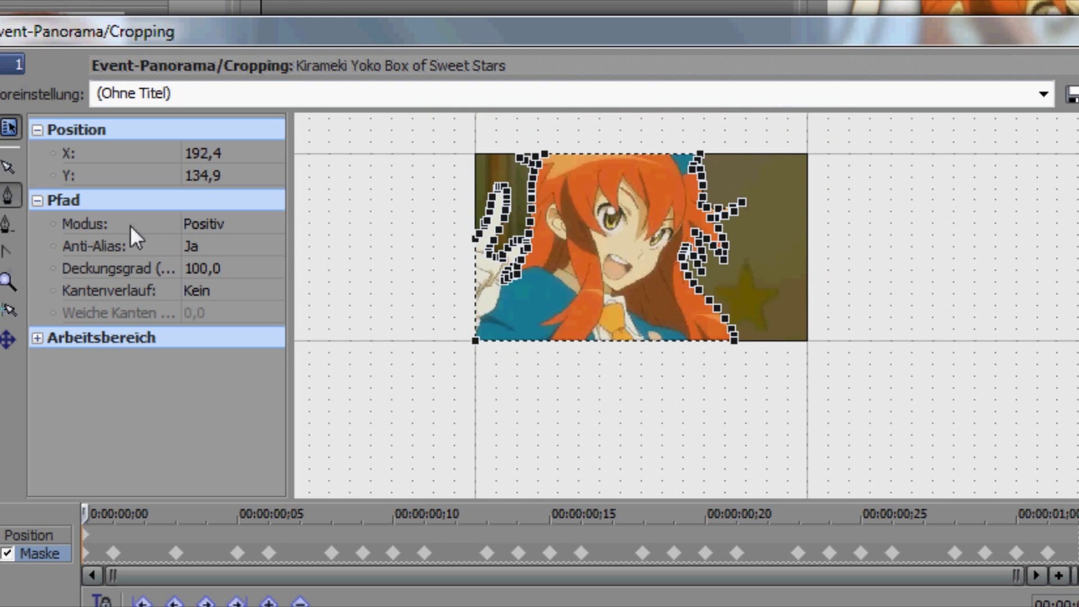
click(16, 279)
click(597, 242)
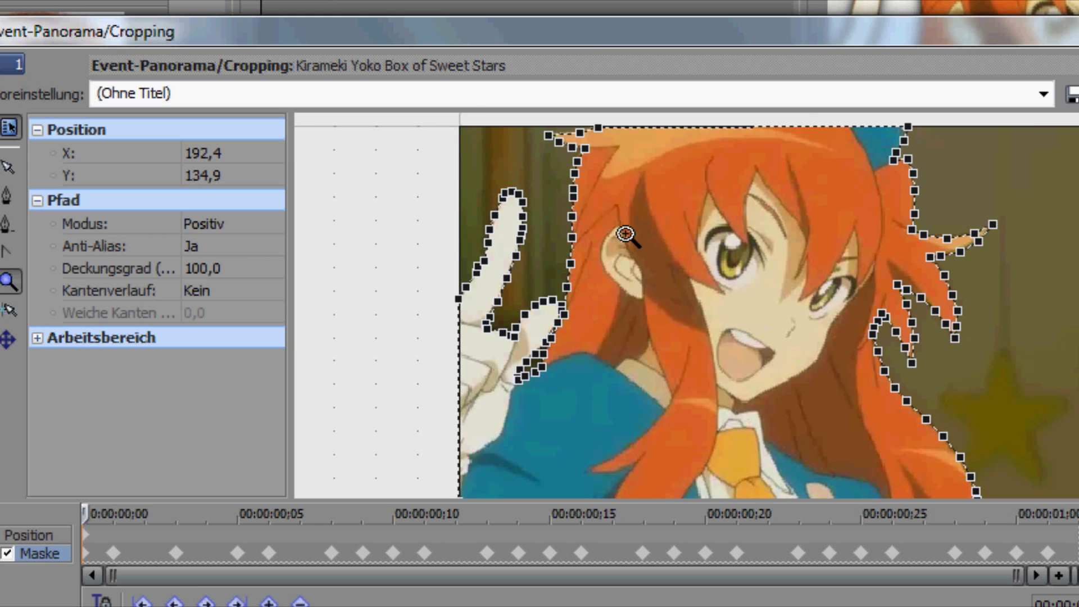
Go to frame 1 on the mask timeline and delete the character's whole mask path there
click(115, 524)
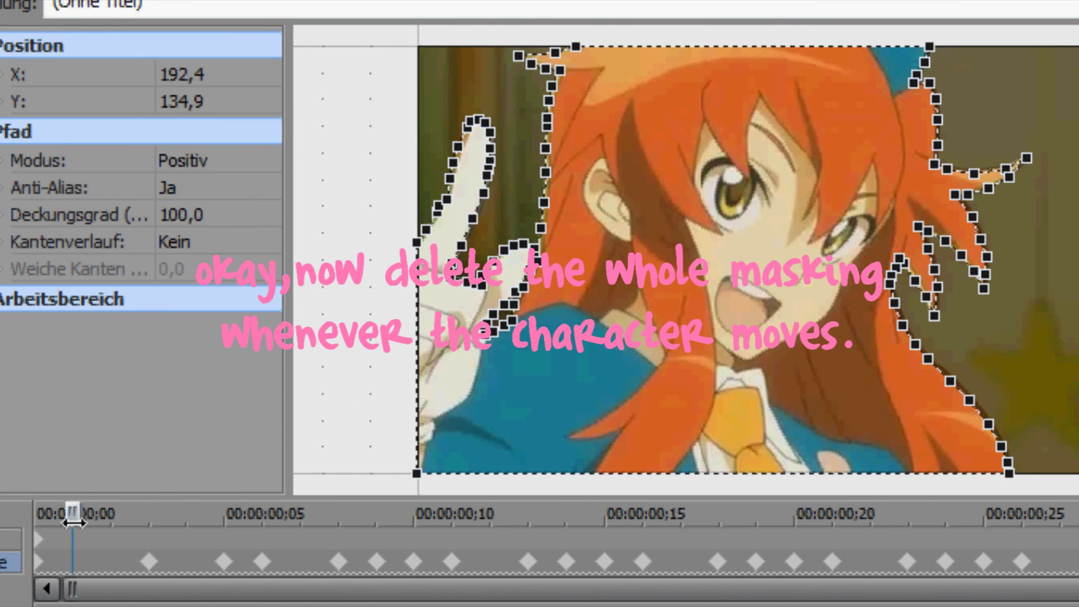
scroll(614, 313, up, 3)
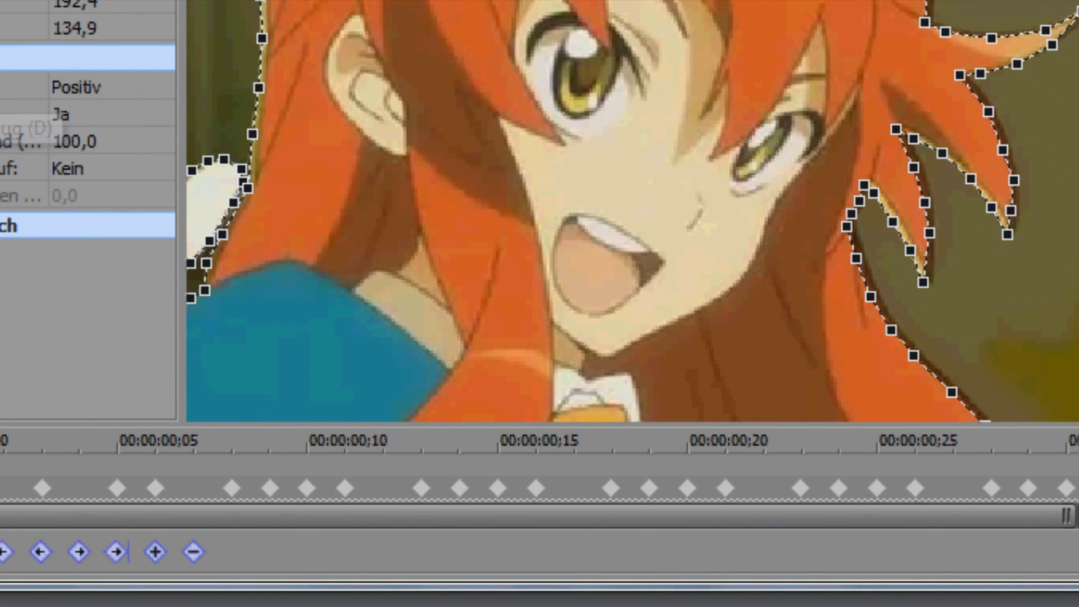
double_click(254, 138)
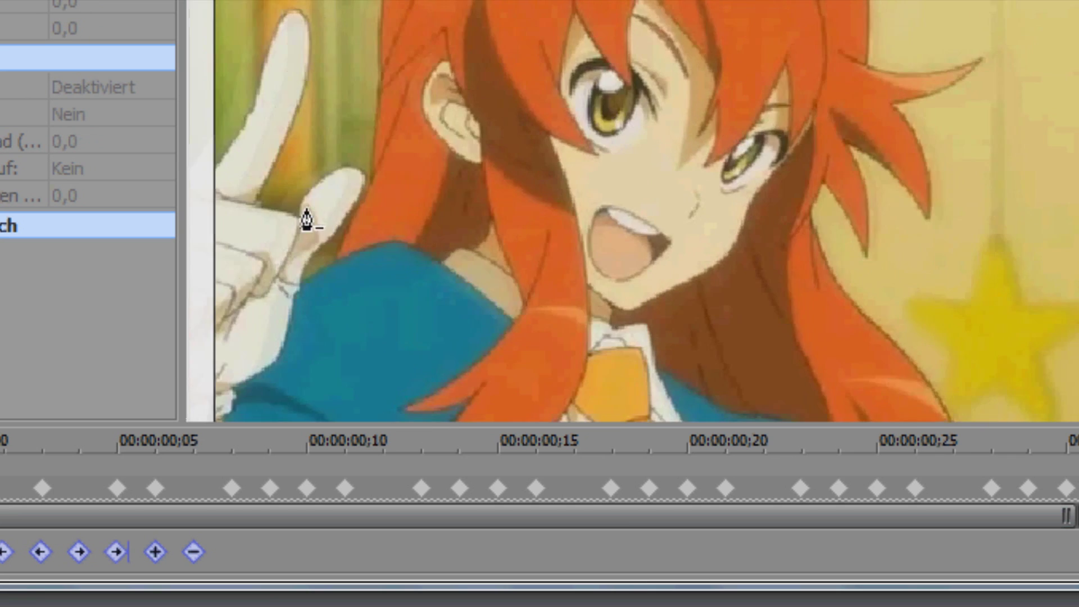
Start a new mask path at the picture's lower-left corner and extend it up the left border
scroll(299, 233, down, 3)
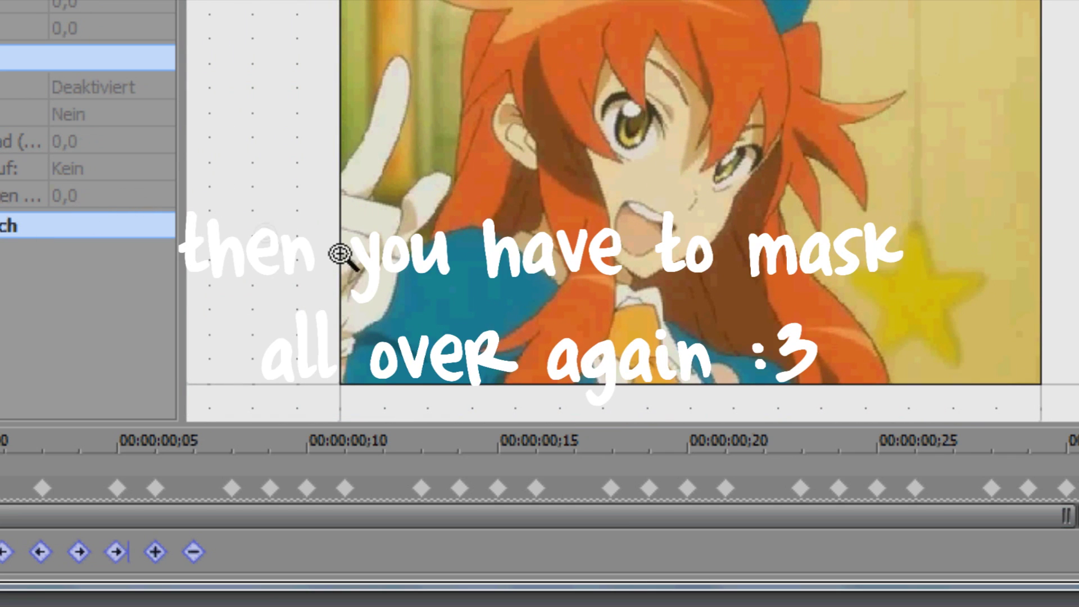
scroll(340, 255, up, 5)
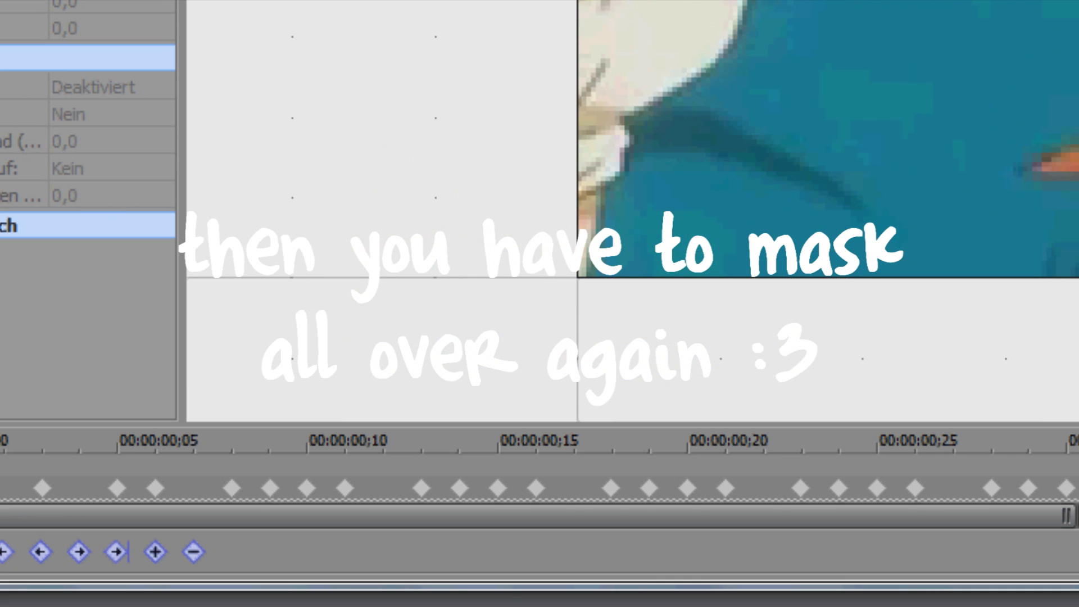
click(578, 276)
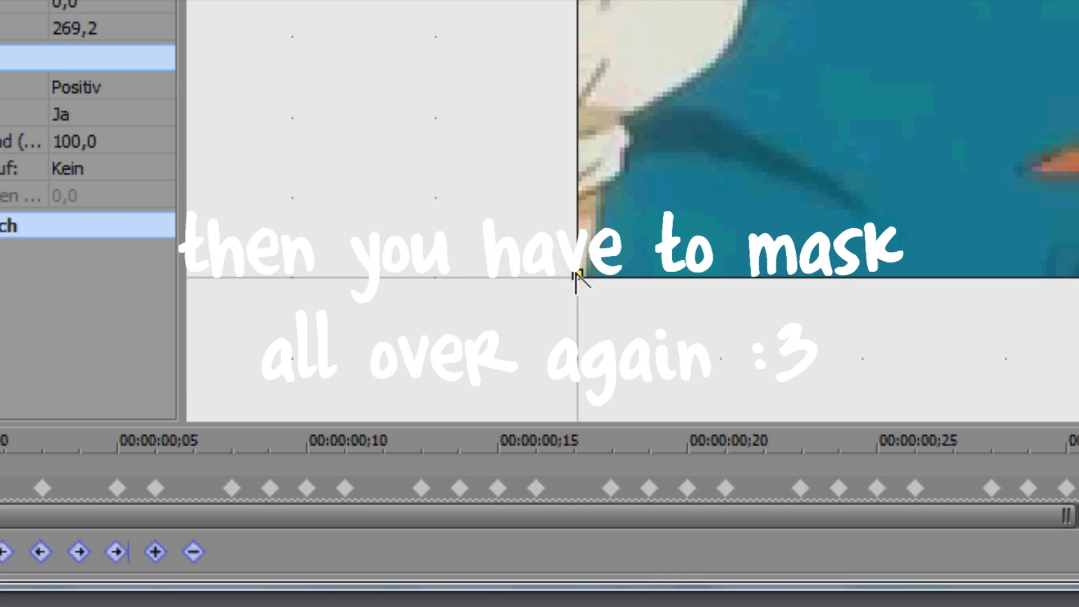
click(575, 163)
click(575, 72)
click(579, 3)
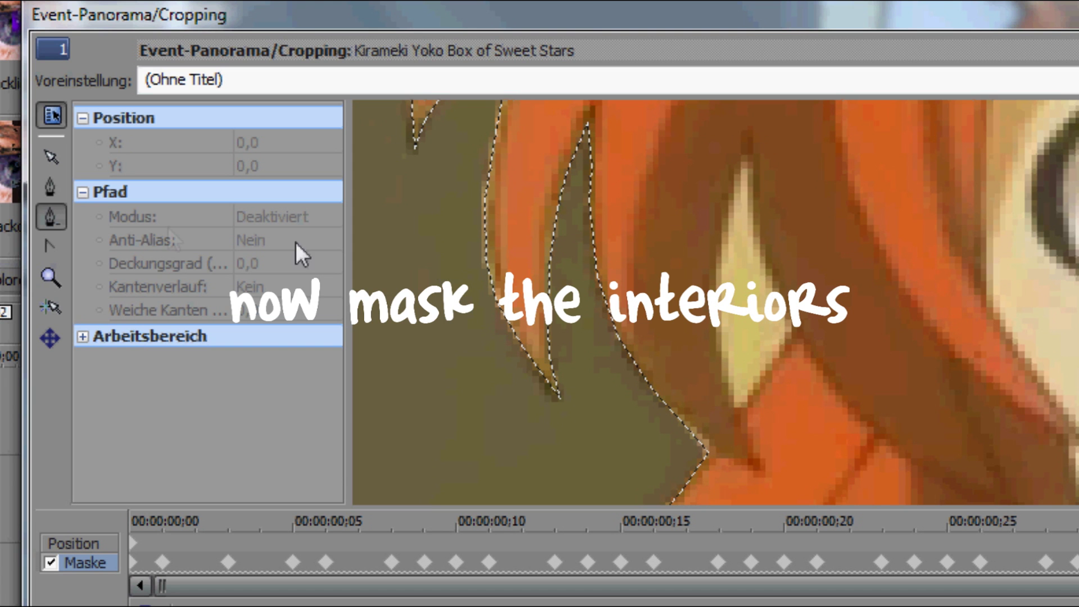
Draw a closed inner mask path around the diamond-shaped background gap enclosed by the hair
click(738, 402)
click(716, 345)
click(711, 291)
click(719, 241)
click(726, 197)
click(751, 203)
click(766, 279)
click(786, 312)
click(792, 333)
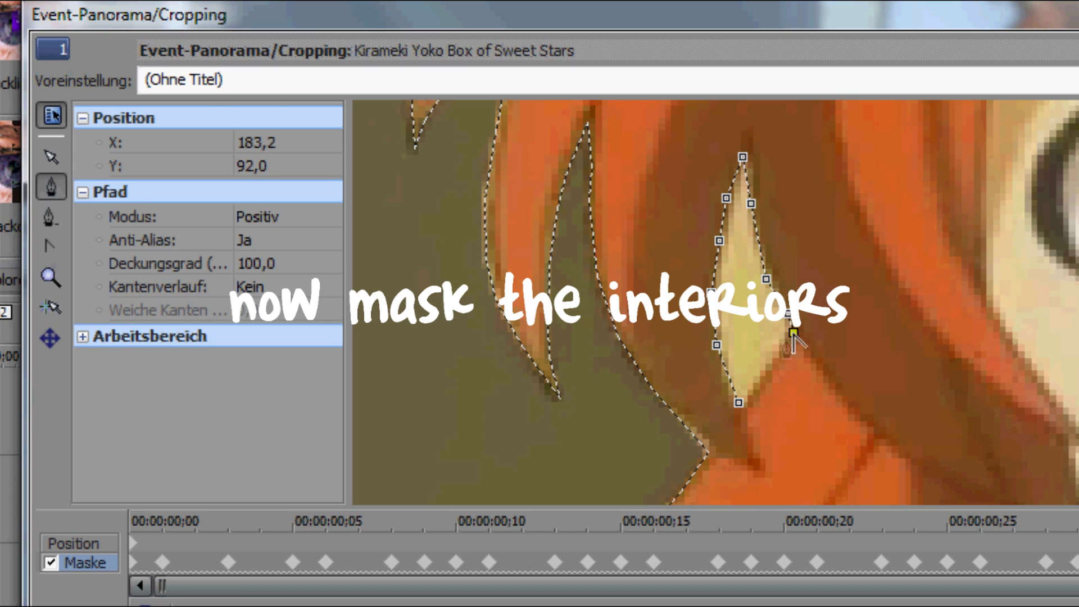
click(772, 363)
click(738, 402)
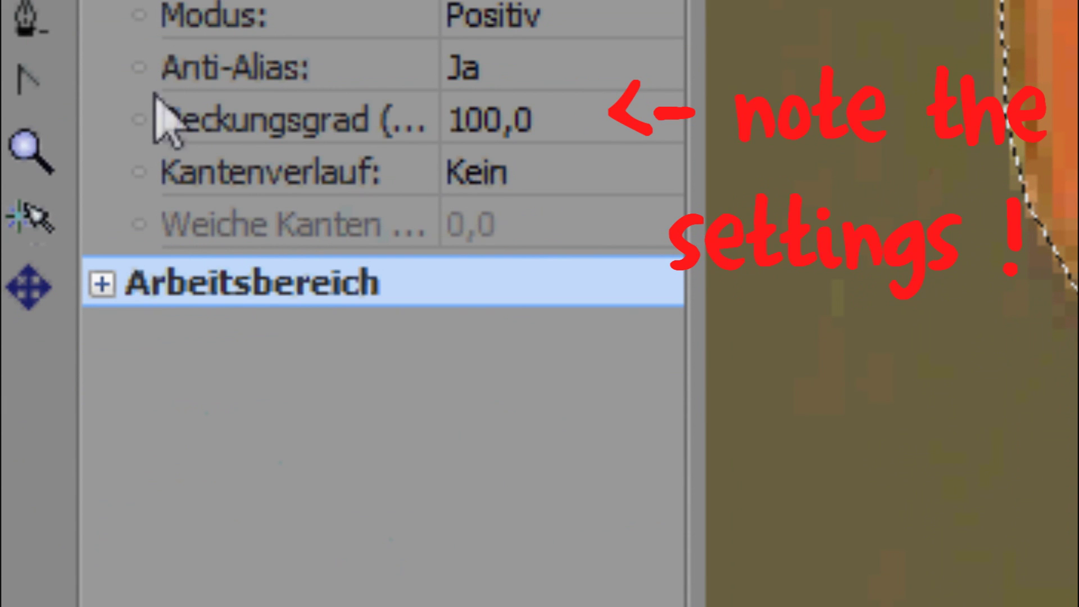
Set the inner path's mode to Negativ and scrub the mask timeline from 00:00:01;01 back to frame 1
click(573, 19)
click(585, 101)
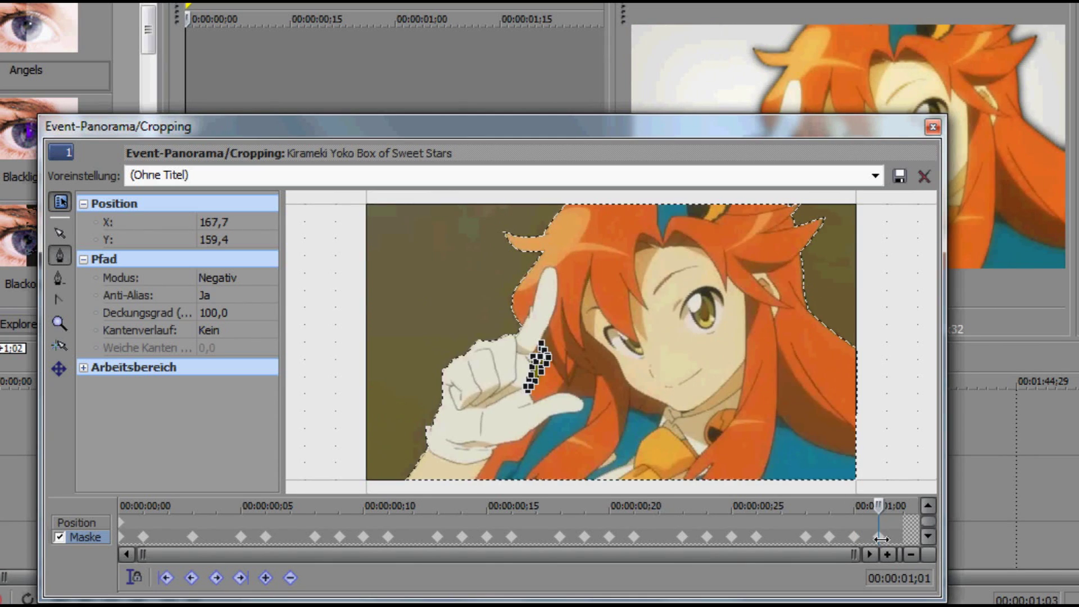
drag(879, 506, 145, 506)
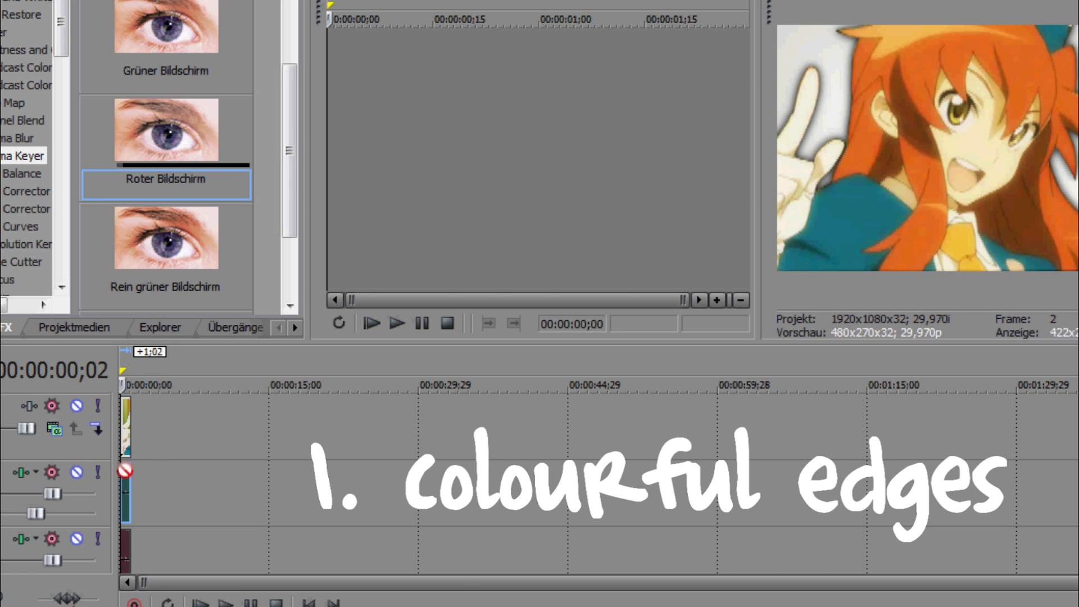
Apply the Chroma Keyer preset Roter Bildschirm to the masked clip and set its Hoher Grenzwert to 0,000
drag(141, 130, 127, 414)
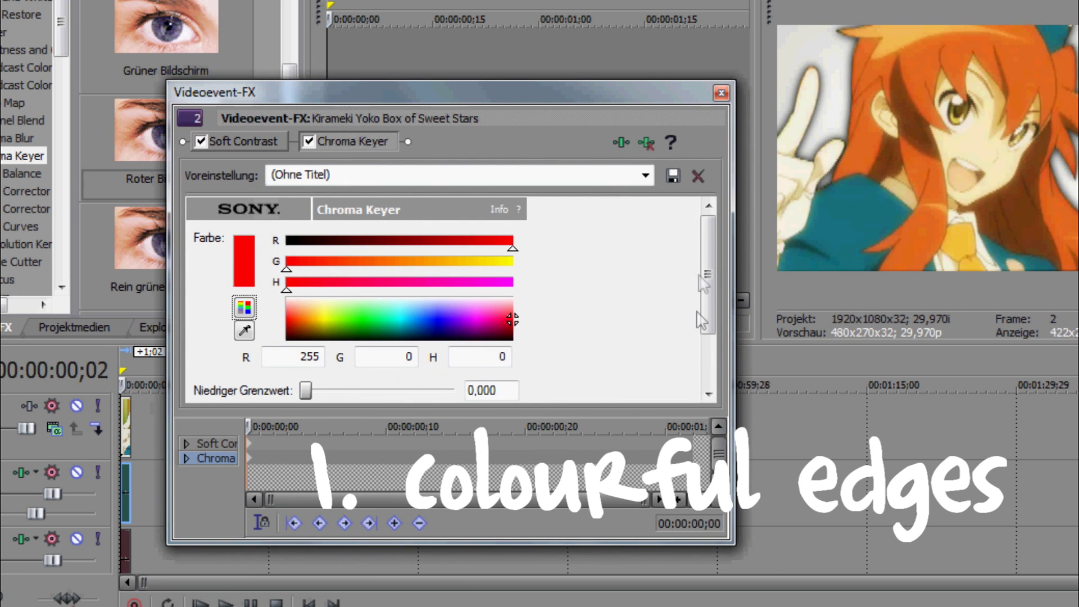
scroll(699, 328, down, 3)
drag(453, 333, 233, 332)
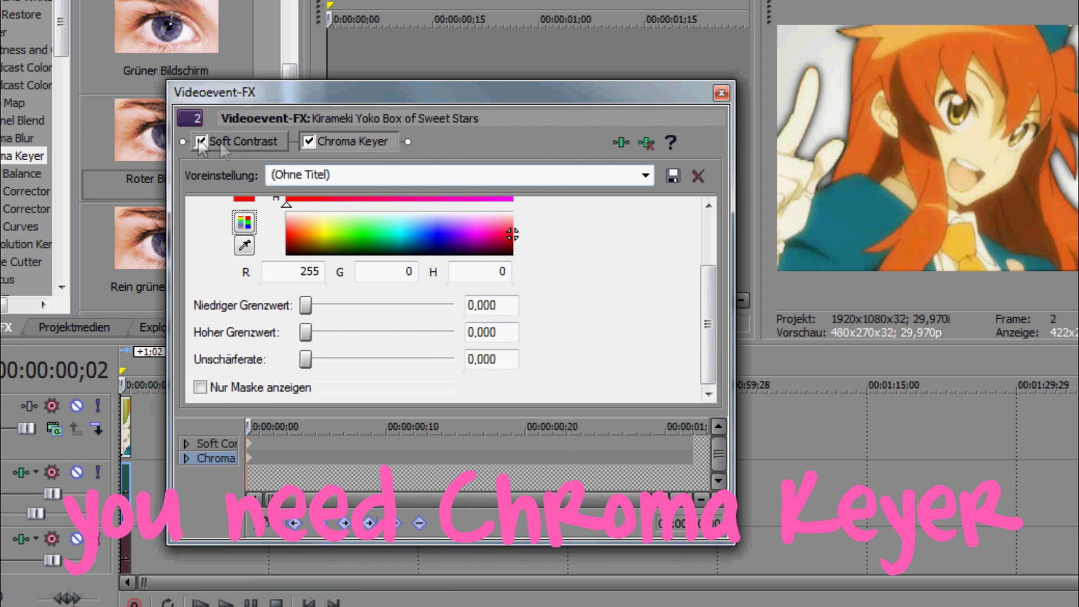
Disable the Soft Contrast effect in the clip's effect chain, keeping the Chroma Keyer's threshold settings in view
click(199, 142)
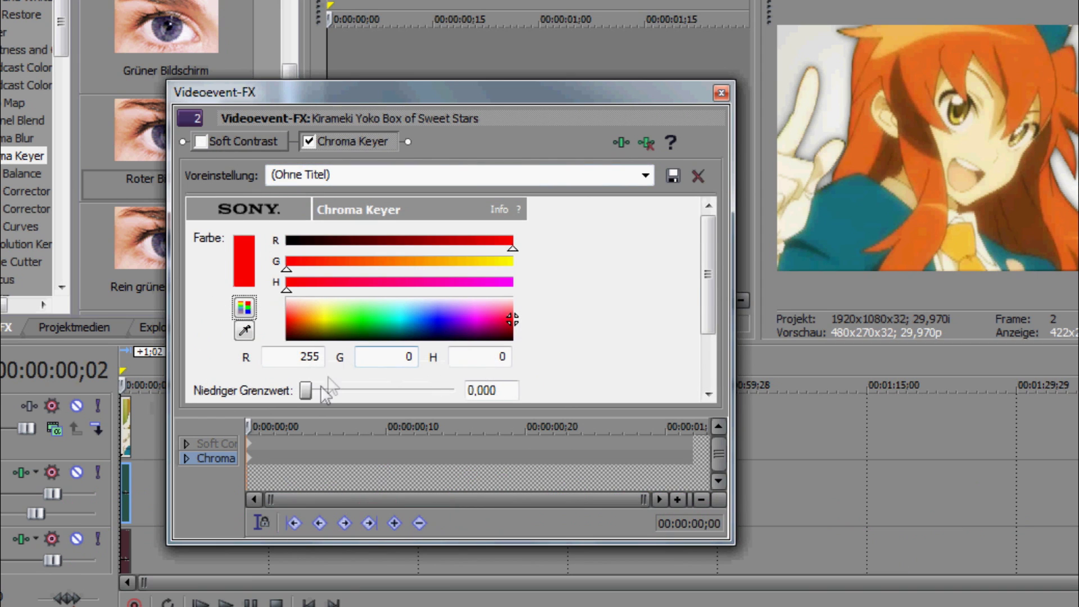
scroll(691, 337, down, 3)
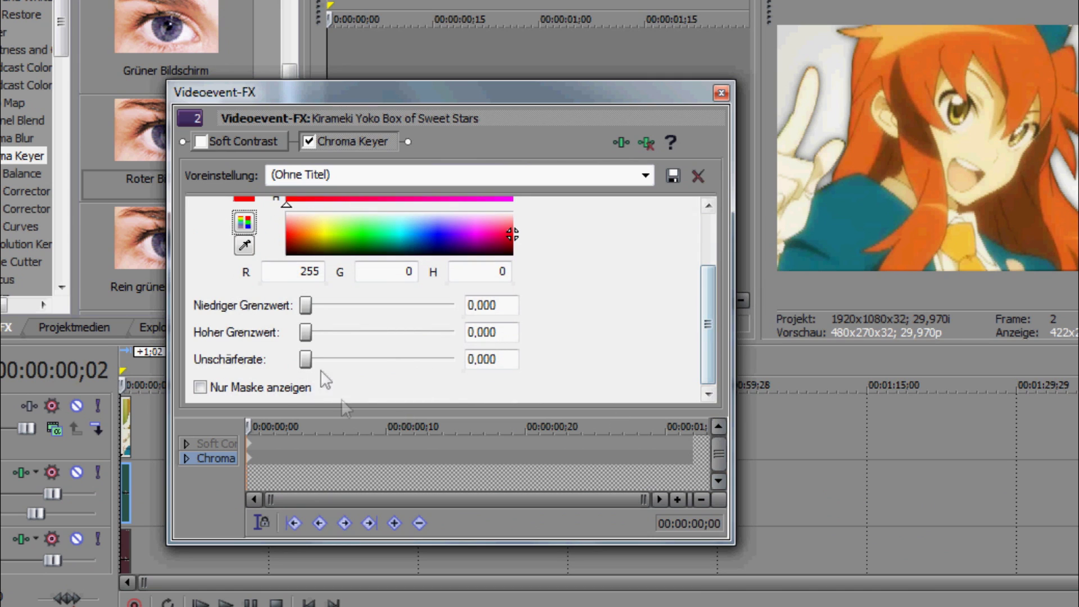
Set the Chroma Keyer's Unschärferate to 1,000 and enable Nur Maske anzeigen for the masked clip
drag(303, 360, 463, 365)
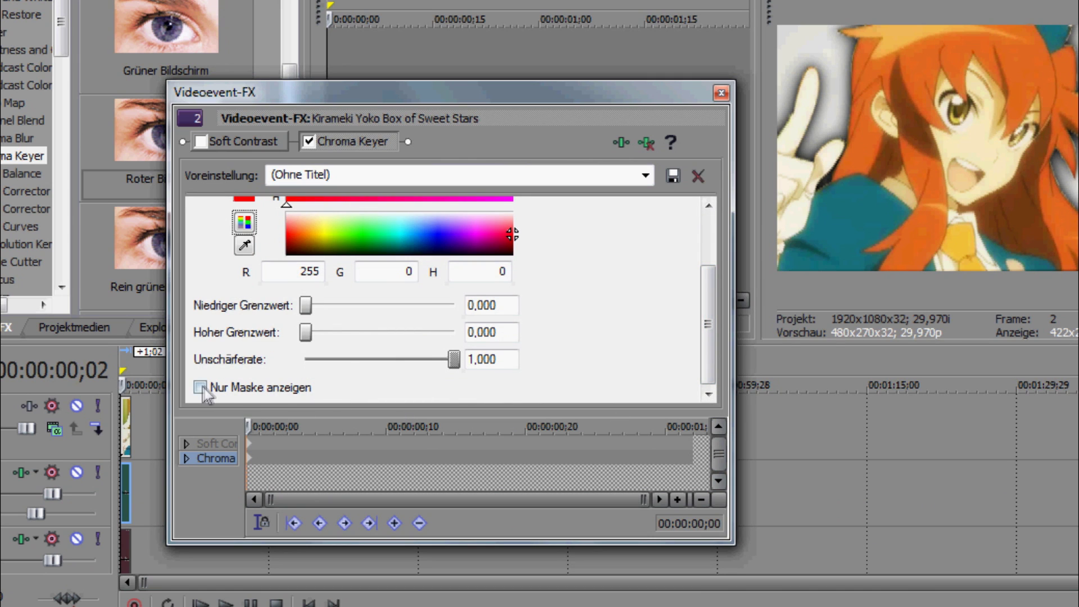
click(200, 387)
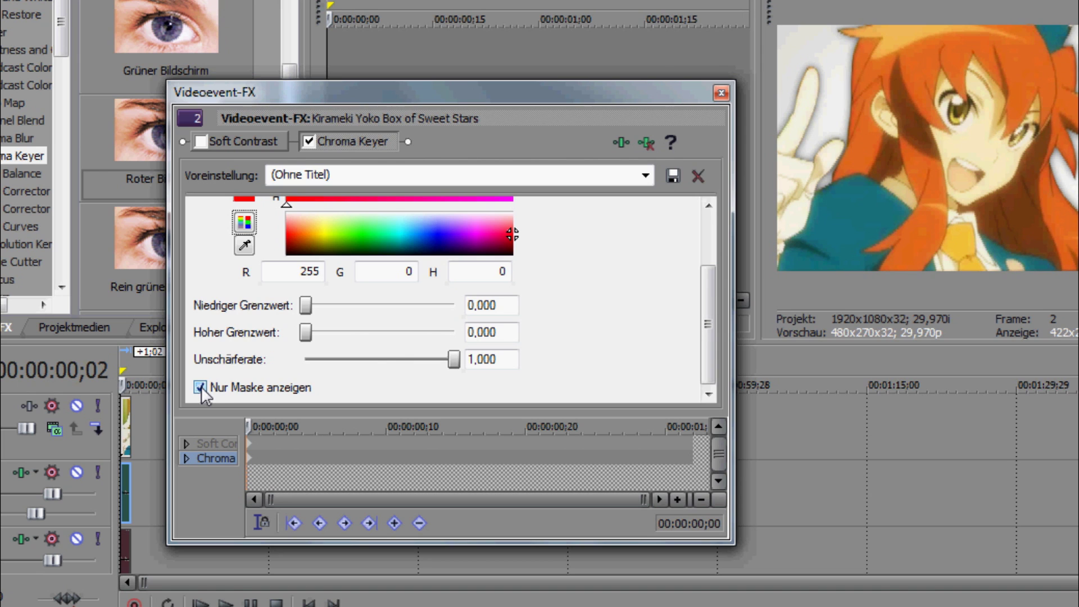
click(721, 92)
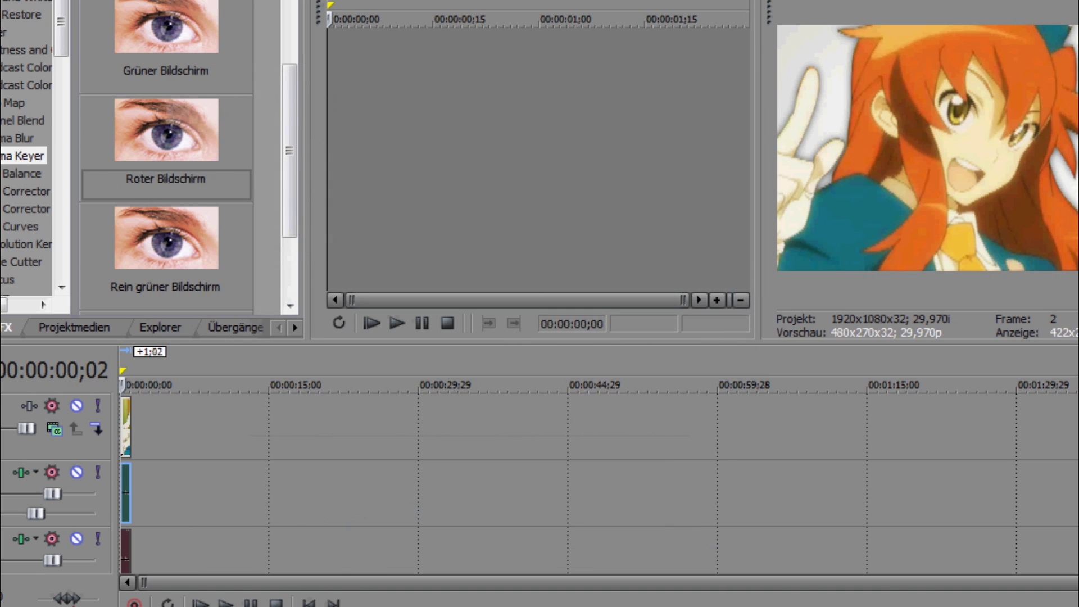
Add a Gradient Map preset to the masked clip's effect chain
drag(65, 44, 86, 87)
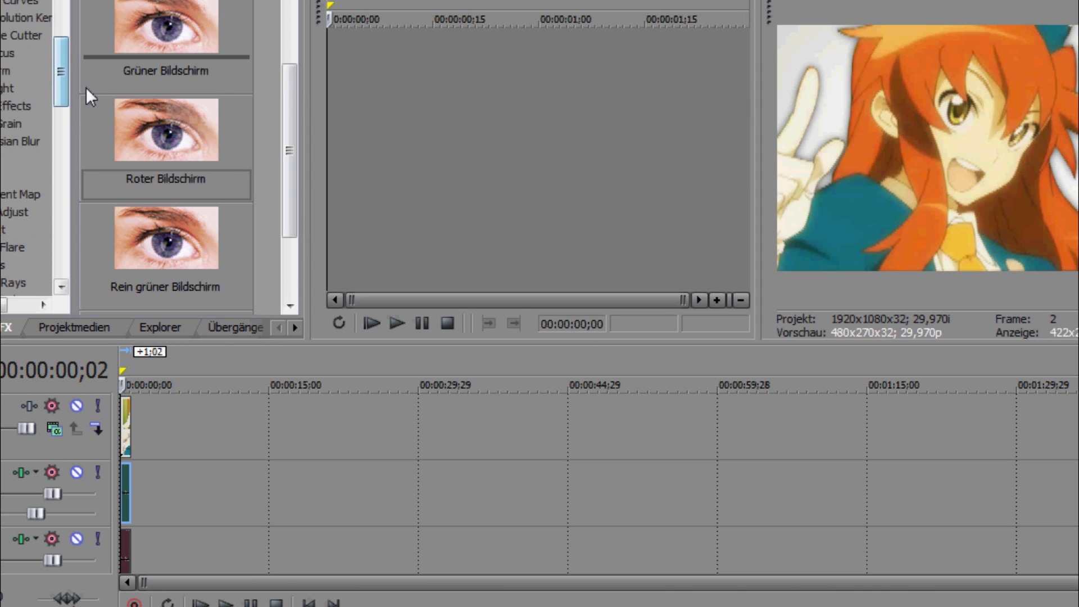
click(20, 194)
drag(288, 63, 286, 202)
drag(162, 139, 126, 419)
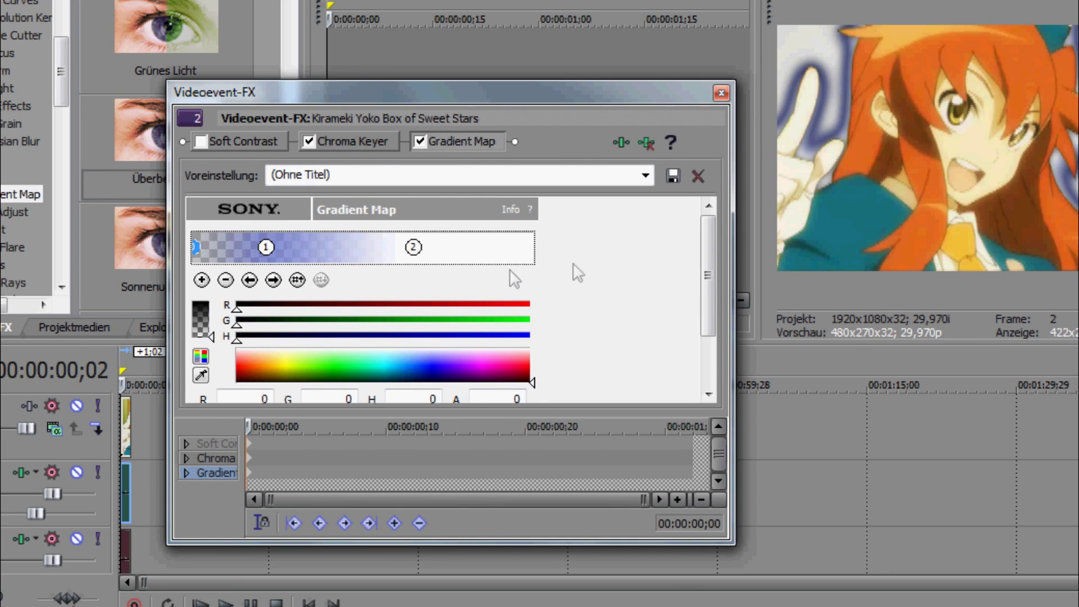
Set gradient points 1 and 2 of the Gradient Map to opaque black with alpha 255, and adjust the points along the gradient
click(266, 247)
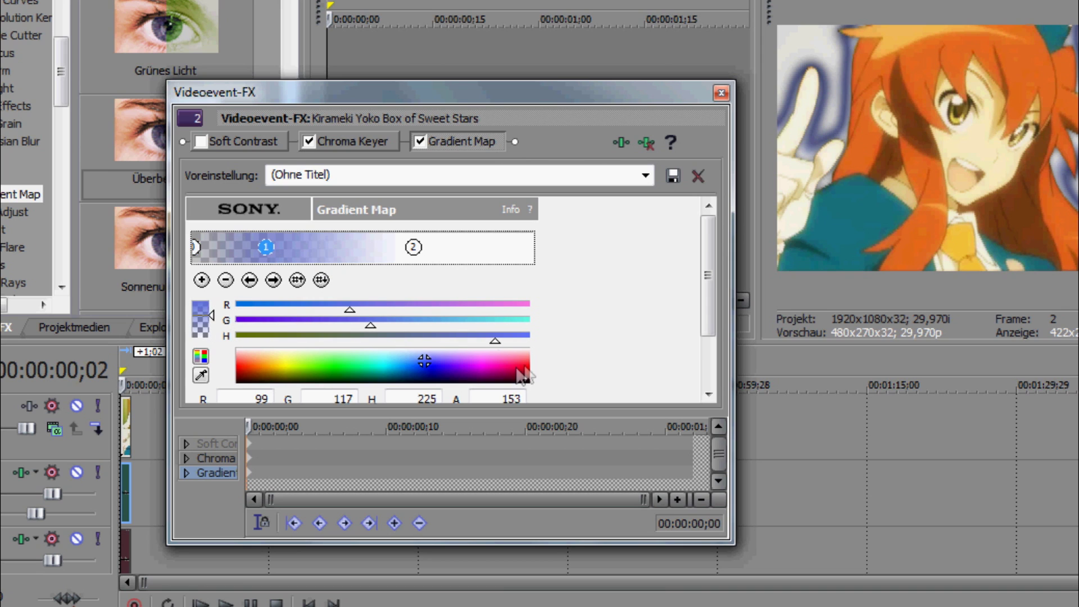
drag(426, 361, 573, 450)
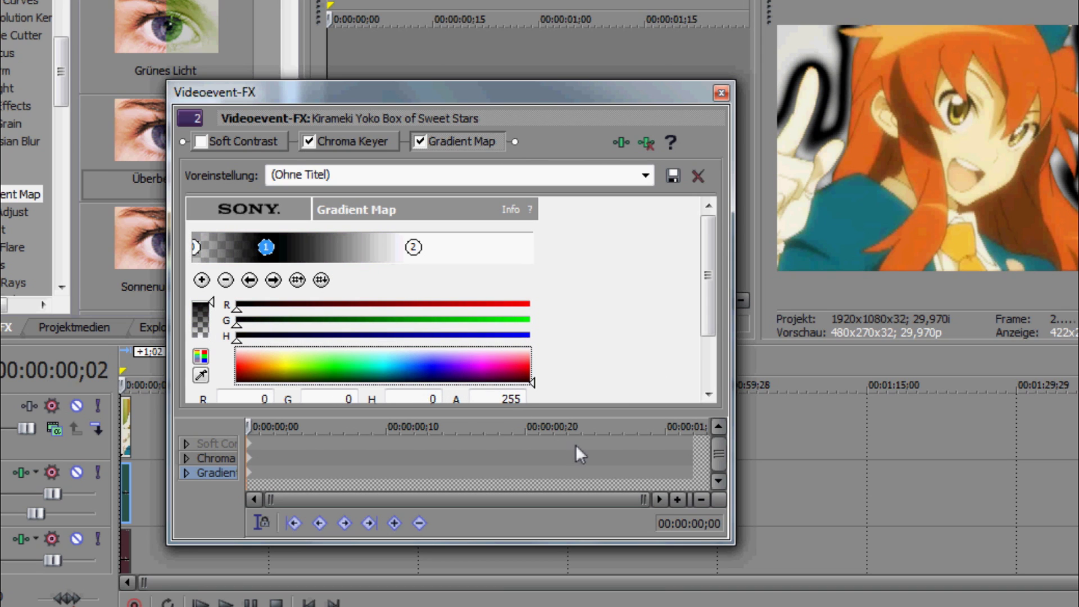
click(413, 248)
drag(524, 346, 554, 430)
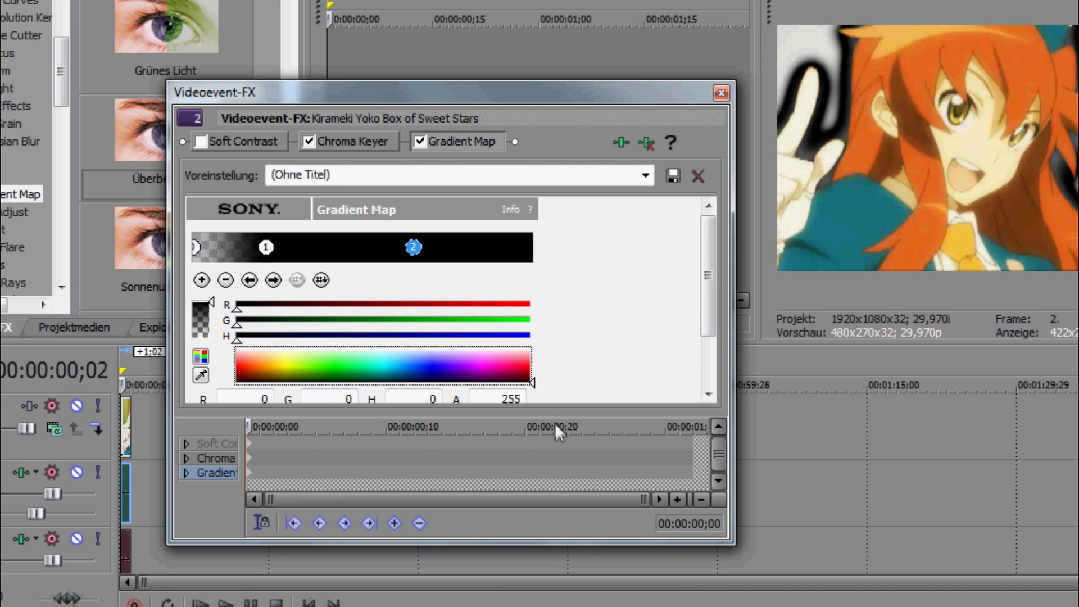
mouse_move(415, 248)
mouse_down()
mouse_move(337, 253)
mouse_move(448, 263)
mouse_up()
drag(273, 253, 448, 279)
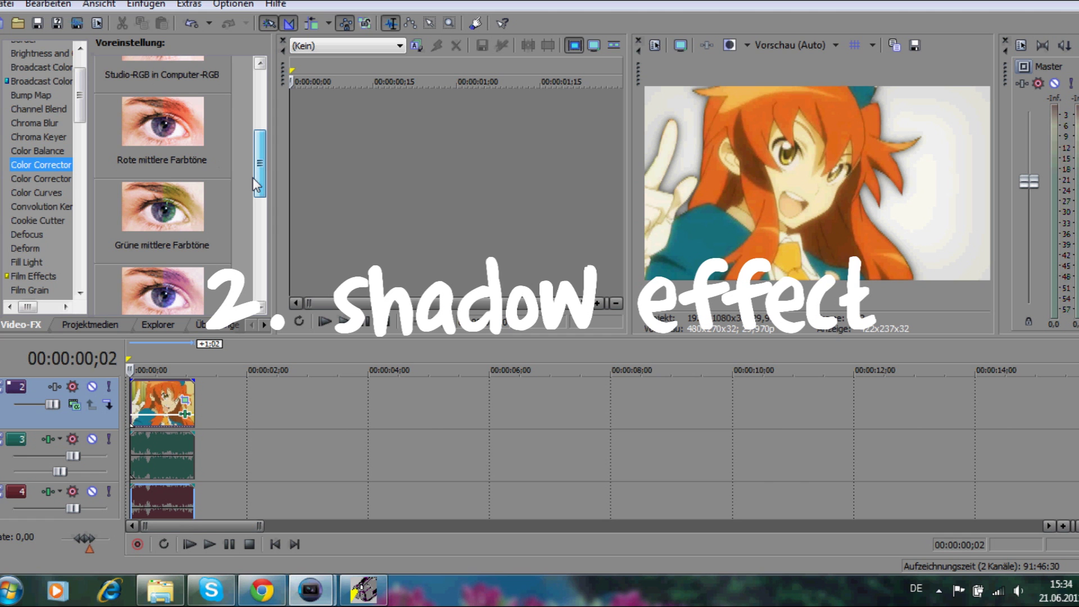
Apply the Color Corrector preset Rote mittlere Farbtöne to the character clip and close its effect settings
scroll(252, 177, down, 1)
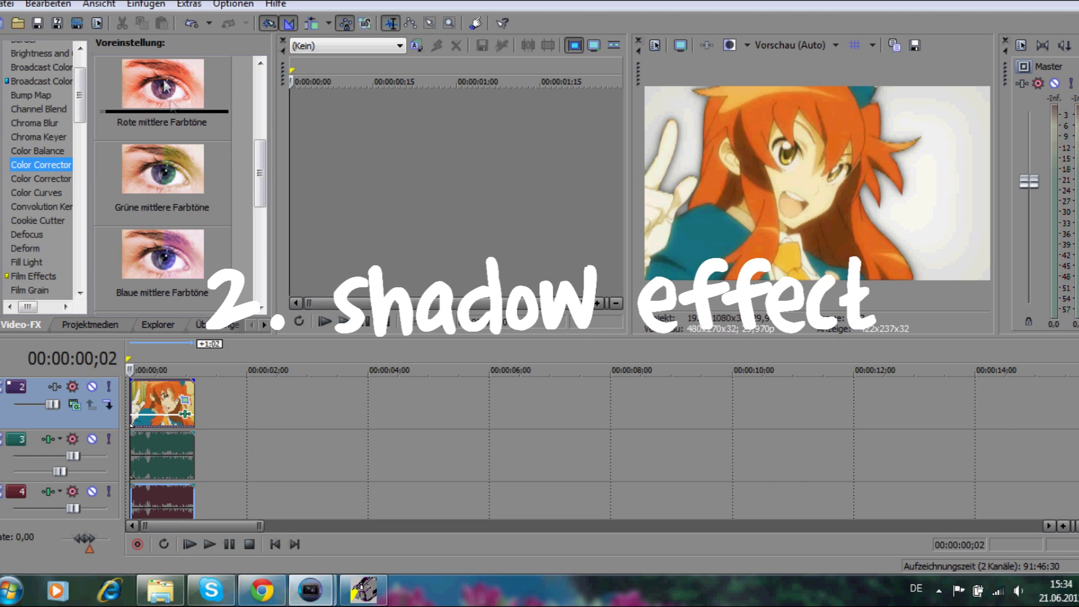
drag(163, 76, 167, 390)
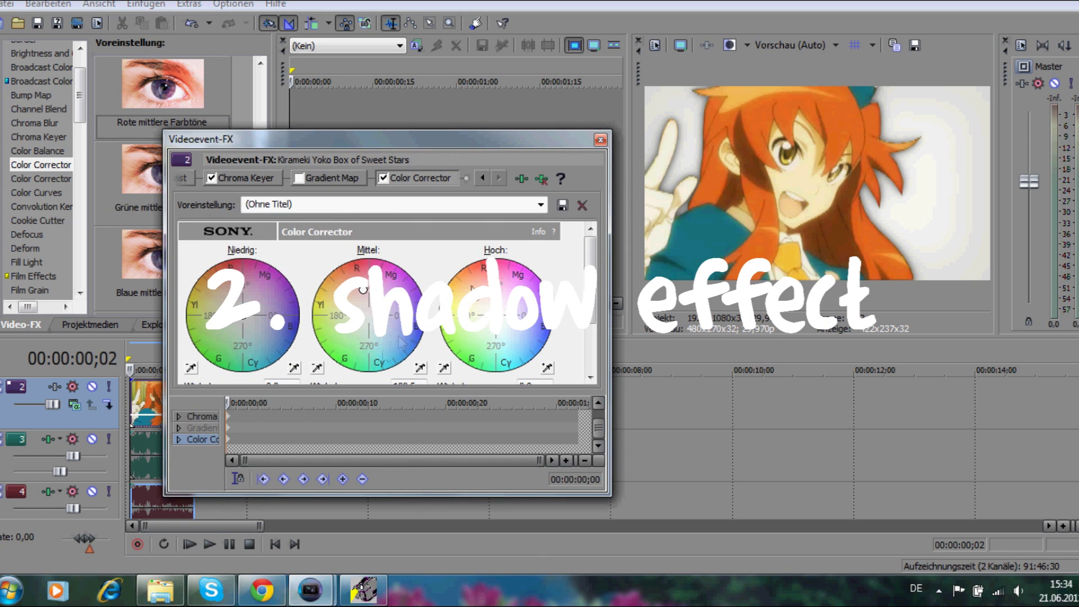
click(600, 140)
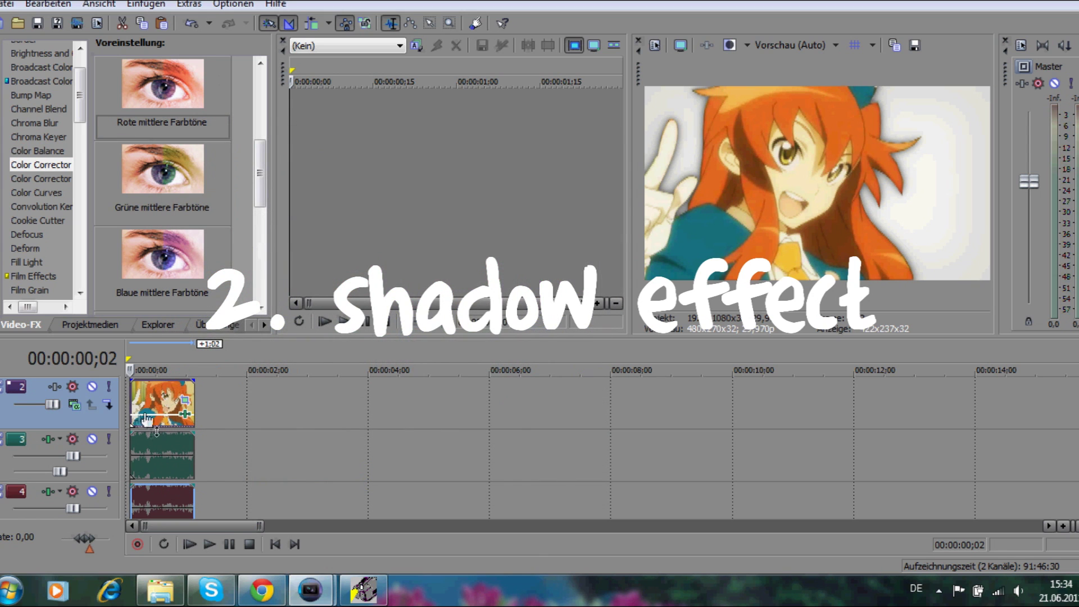
Shift the clip's Event-Panorama/Cropping frame horizontally to an X-Mitte of 227,9, keeping the Y-Mitte at 135,0
click(184, 403)
drag(456, 437, 435, 438)
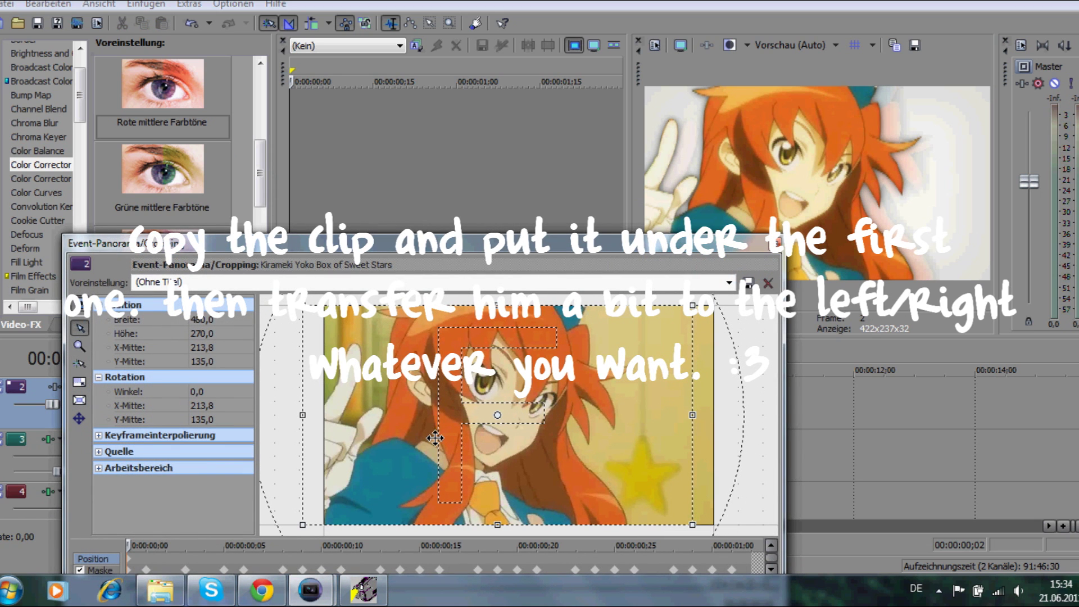
drag(435, 438, 446, 438)
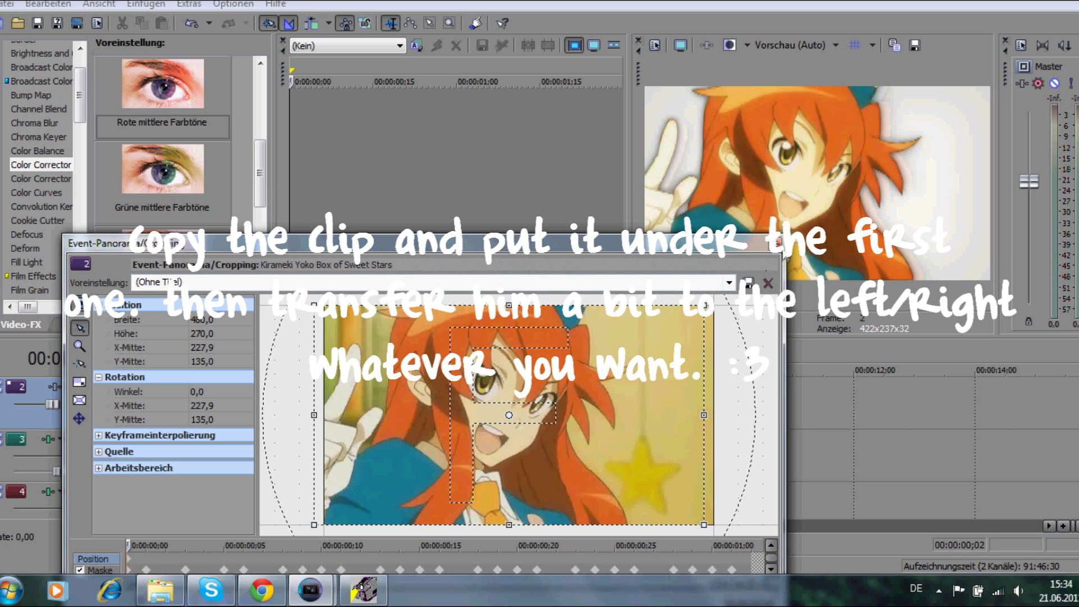
click(779, 243)
Disable the Chroma Keyer in the clip's effect chain and close the effect settings
click(187, 417)
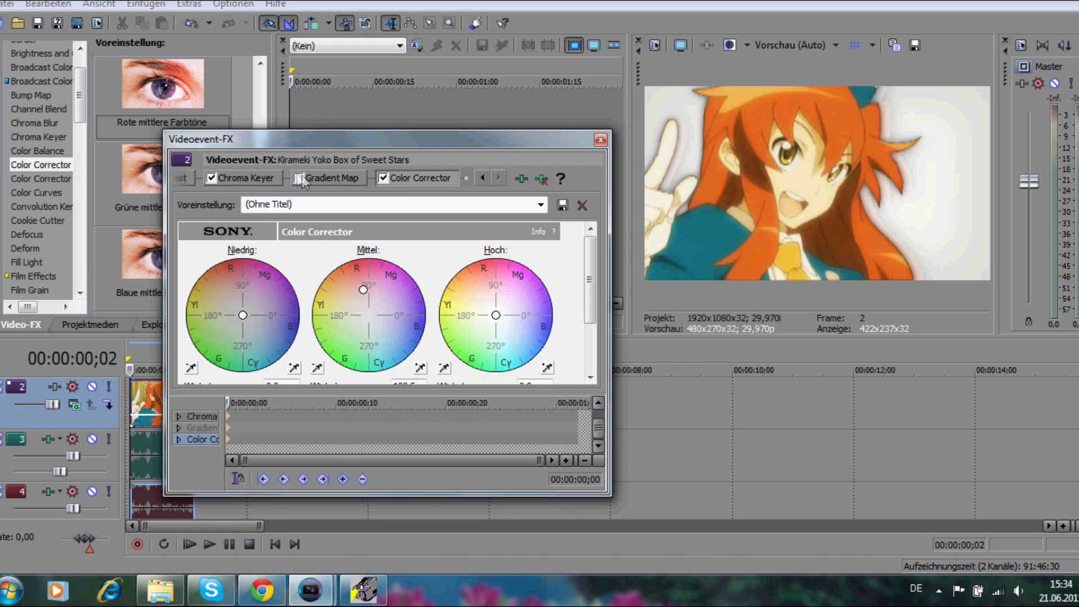
click(212, 178)
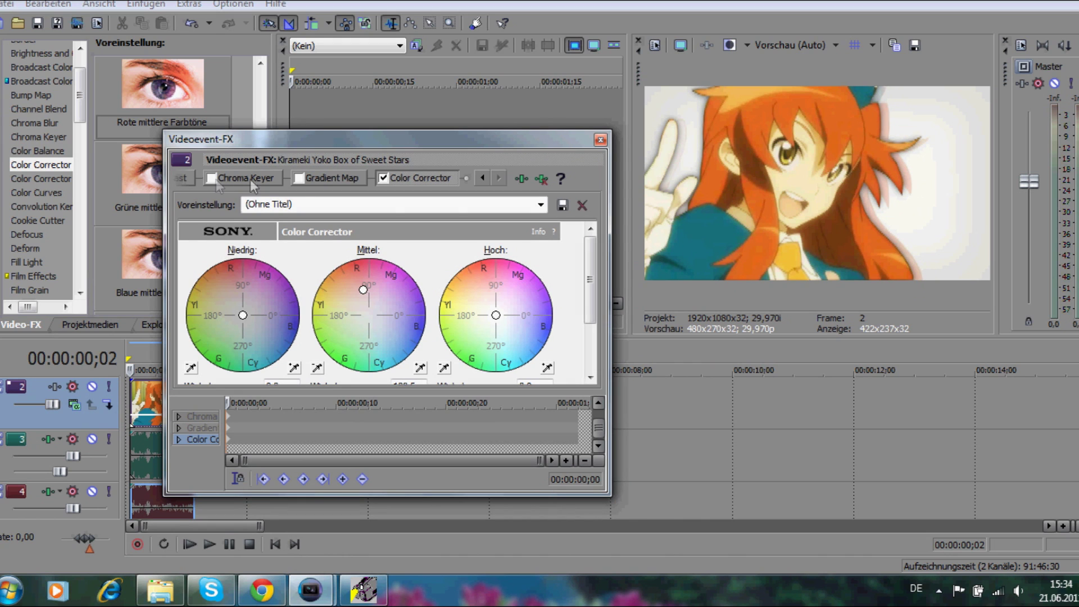
click(601, 140)
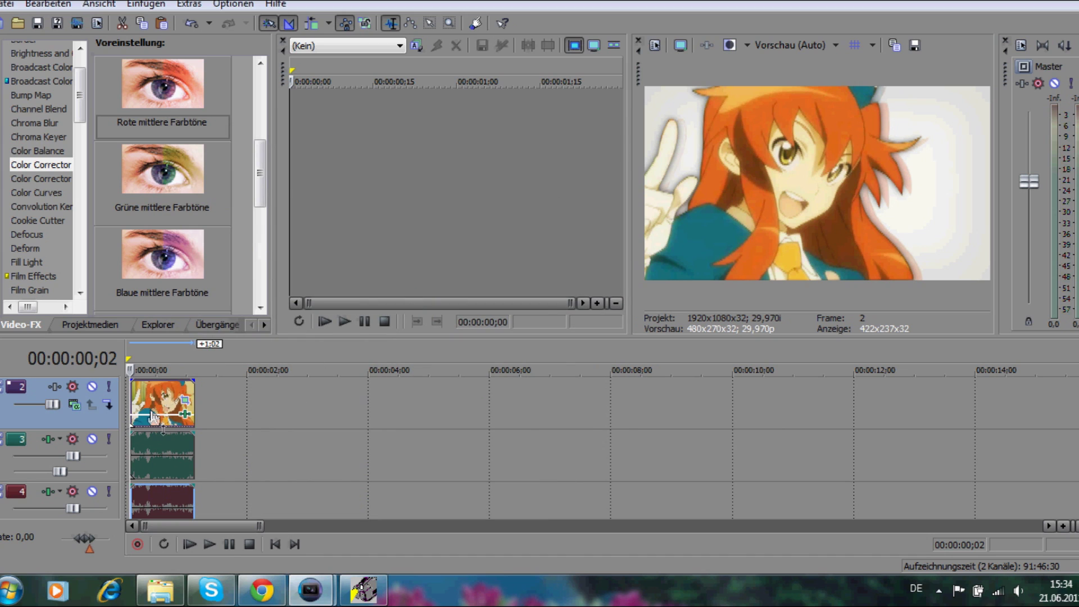
Apply the Black and White preset 100 % Schwarzweiß to the character clip for a dark shadow
scroll(78, 104, up, 2)
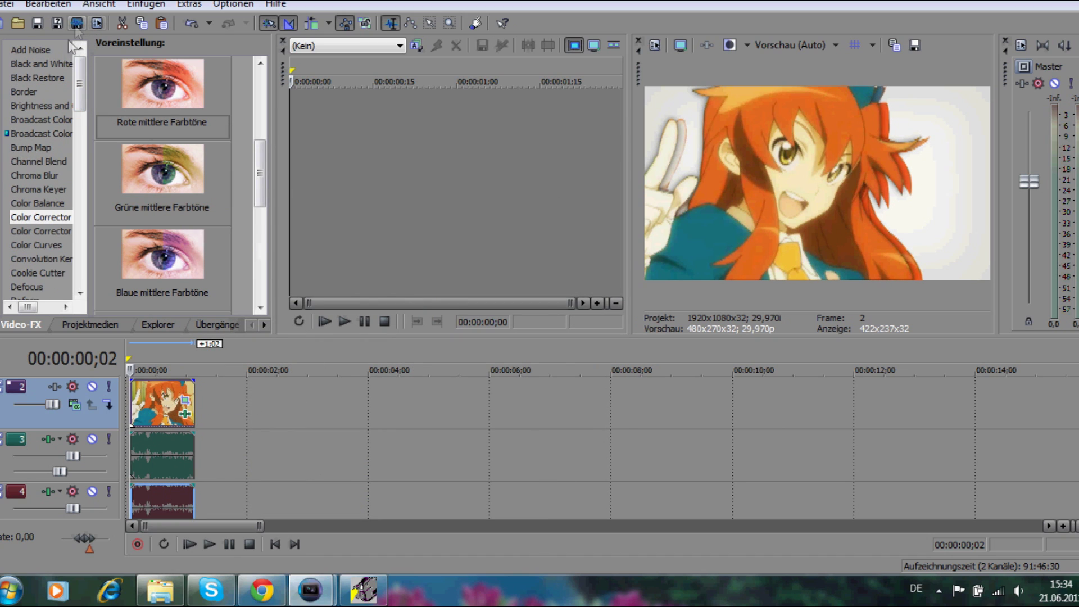
click(43, 63)
drag(224, 106, 159, 405)
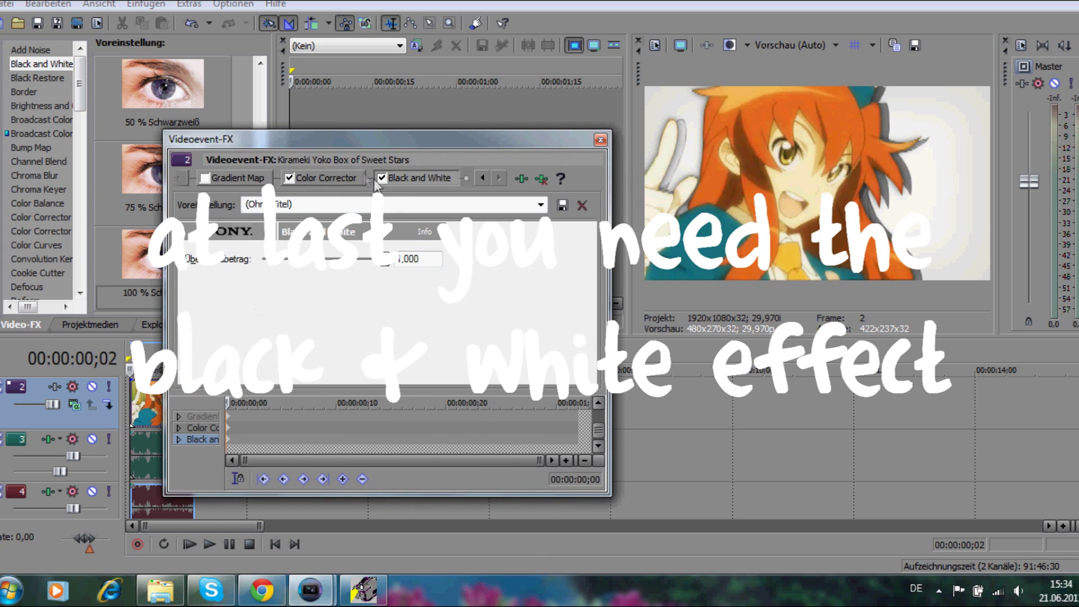
Set the Color Corrector's Niedrig and Mittel wheels to magenta at the outer edge, about 58° each
click(325, 177)
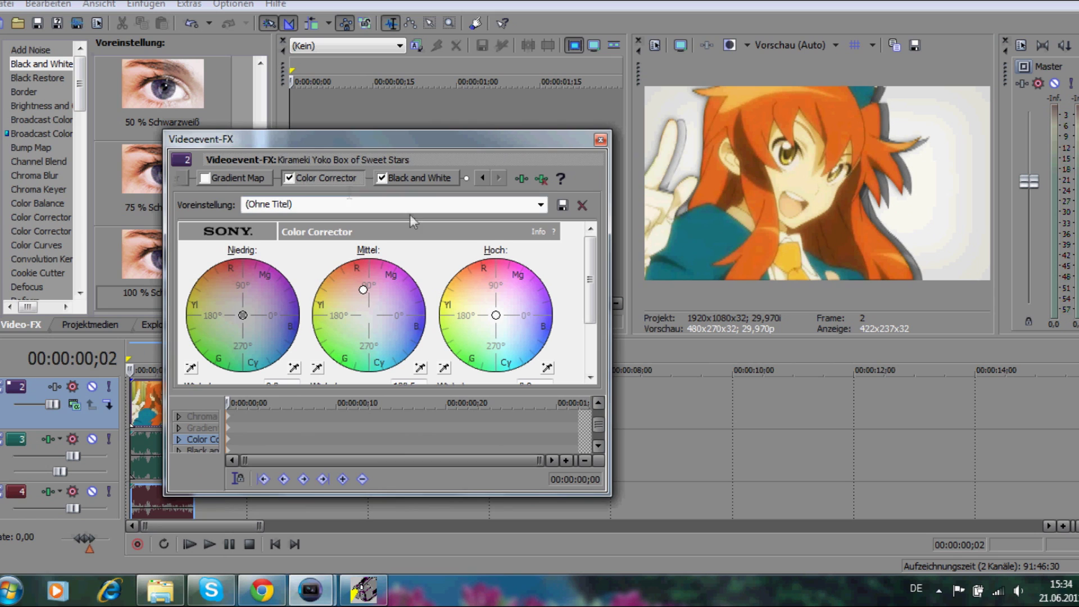
drag(242, 316, 279, 256)
drag(364, 290, 421, 251)
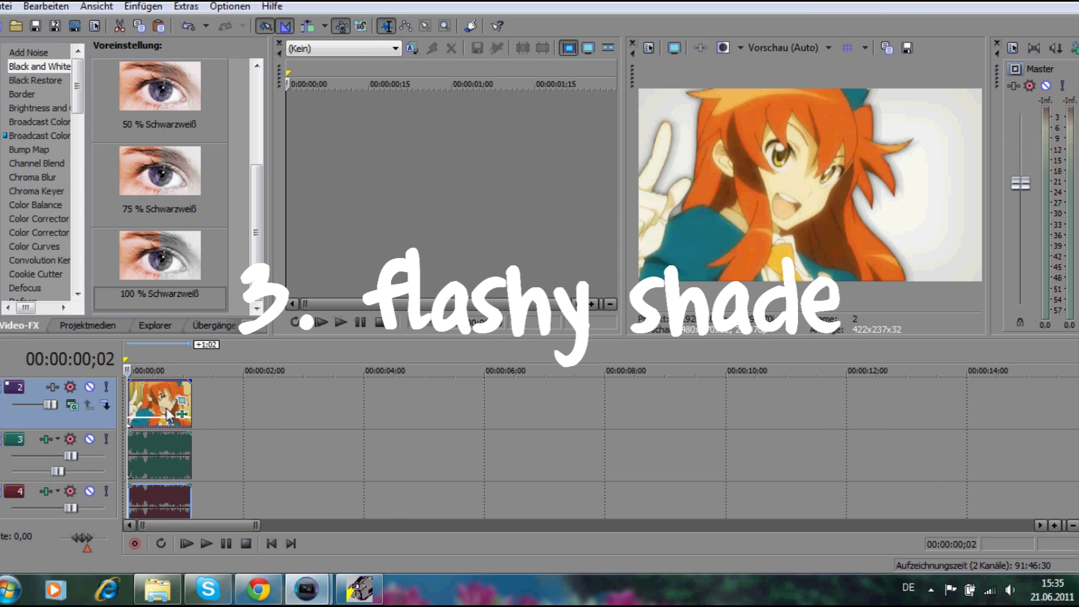
Compare the clip with the Color Corrector switched off and on, and examine its Winkel, Stärke, Sättigung, Gamma, Gain and Offset values
click(182, 414)
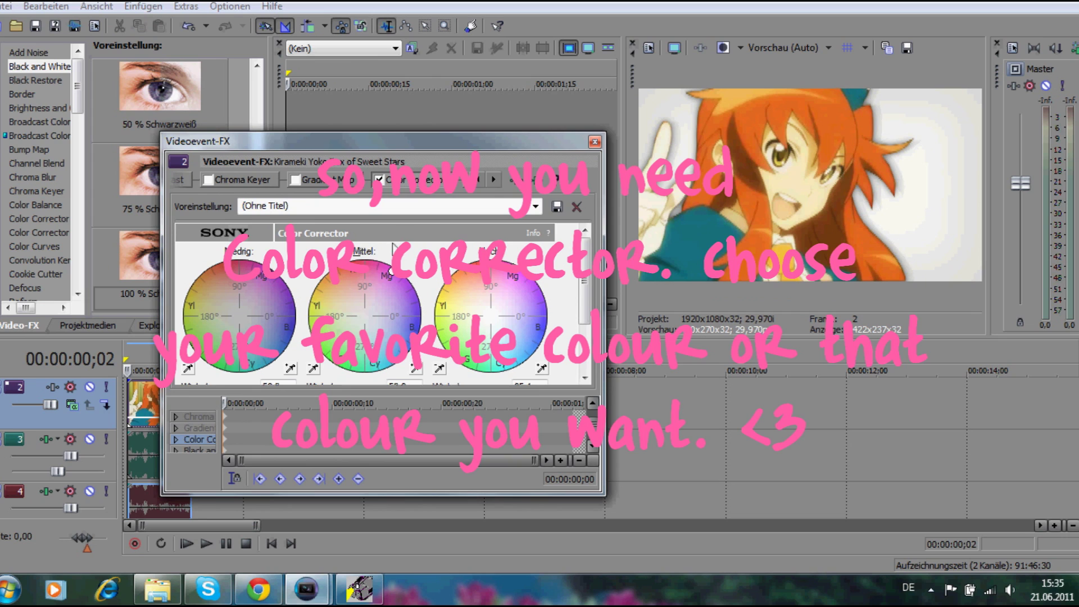
click(382, 182)
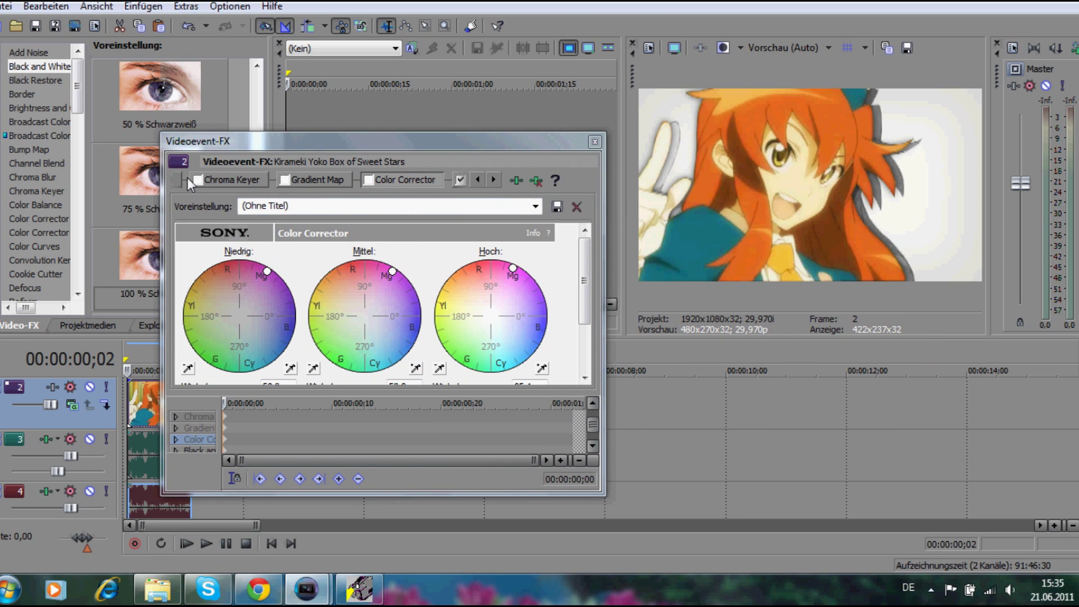
click(494, 180)
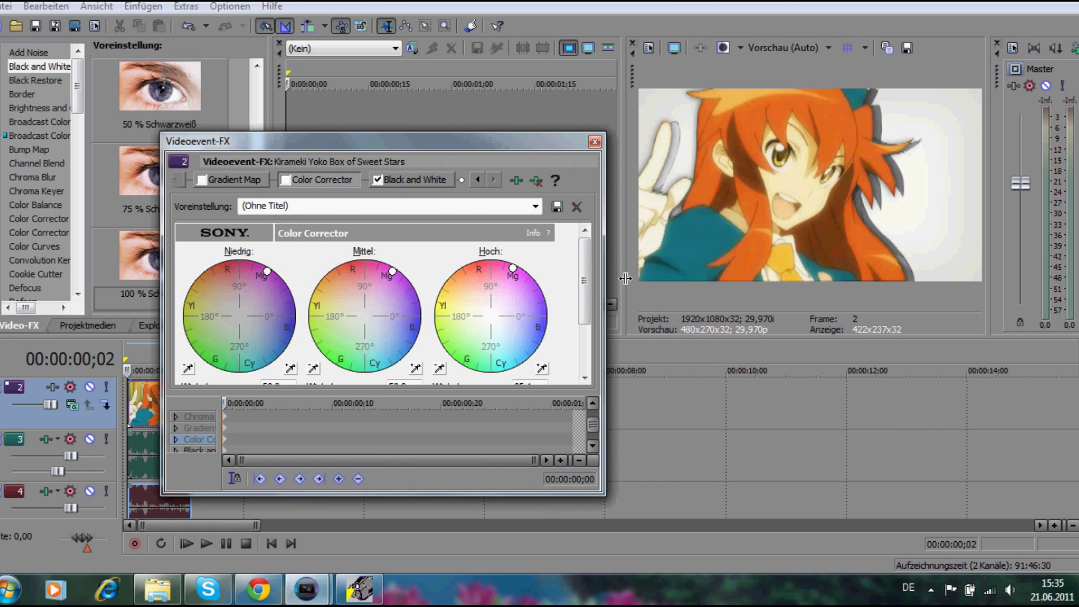
drag(585, 280, 585, 332)
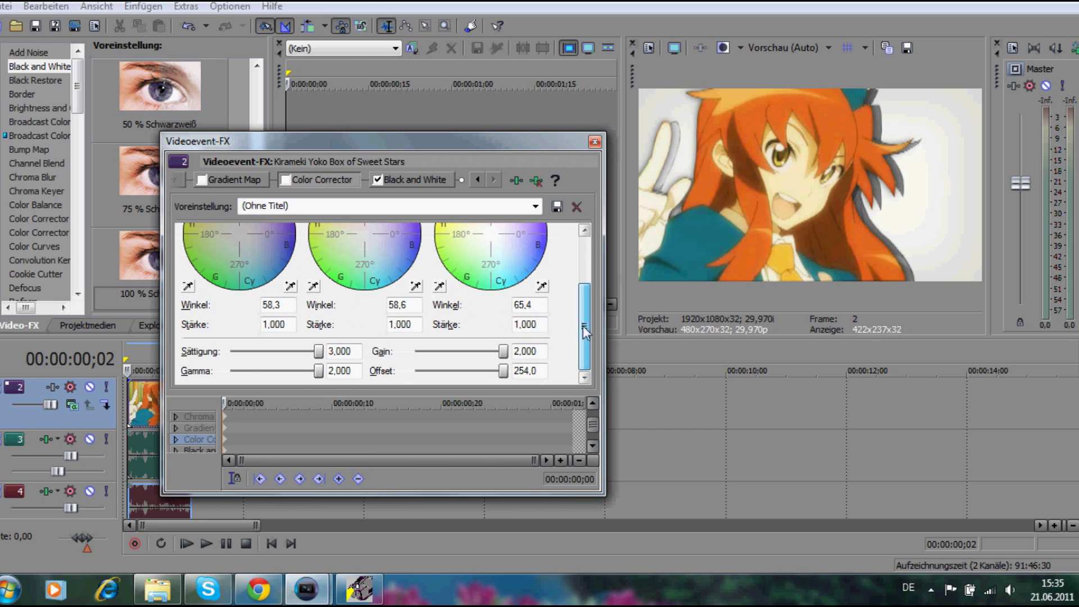
click(285, 180)
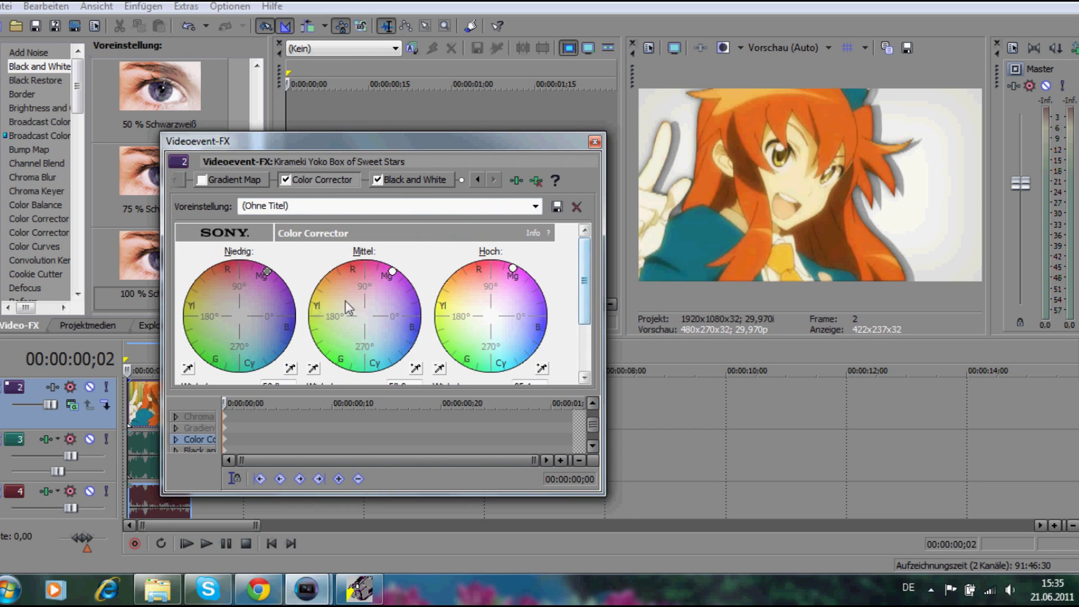
Turn the Color Corrector's Niedrig wheel slightly towards purple and disable the Black and White effect for a bright magenta shade
drag(285, 290, 285, 265)
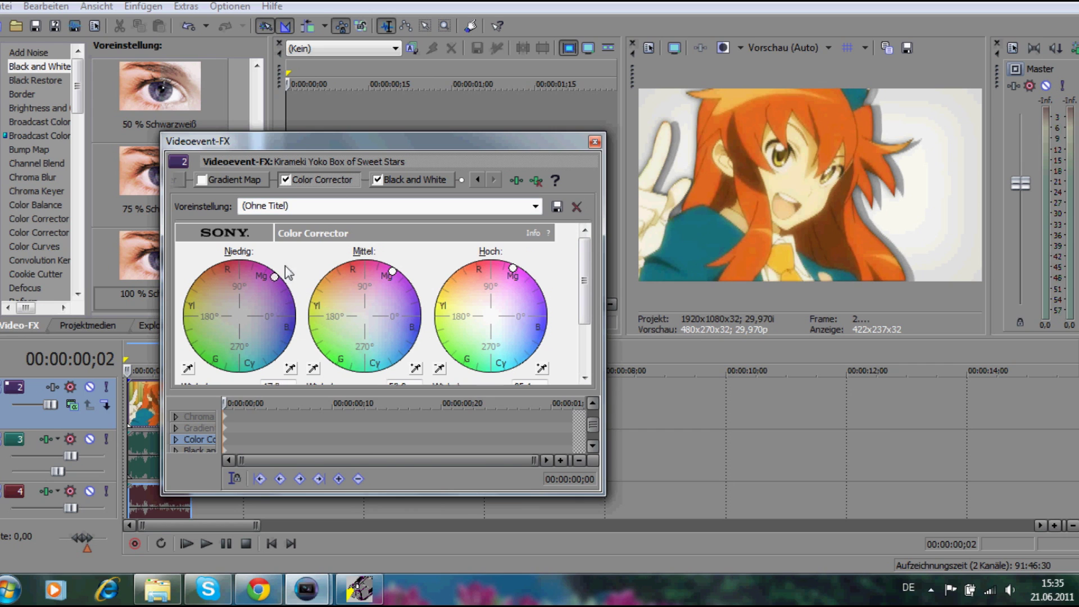
click(381, 177)
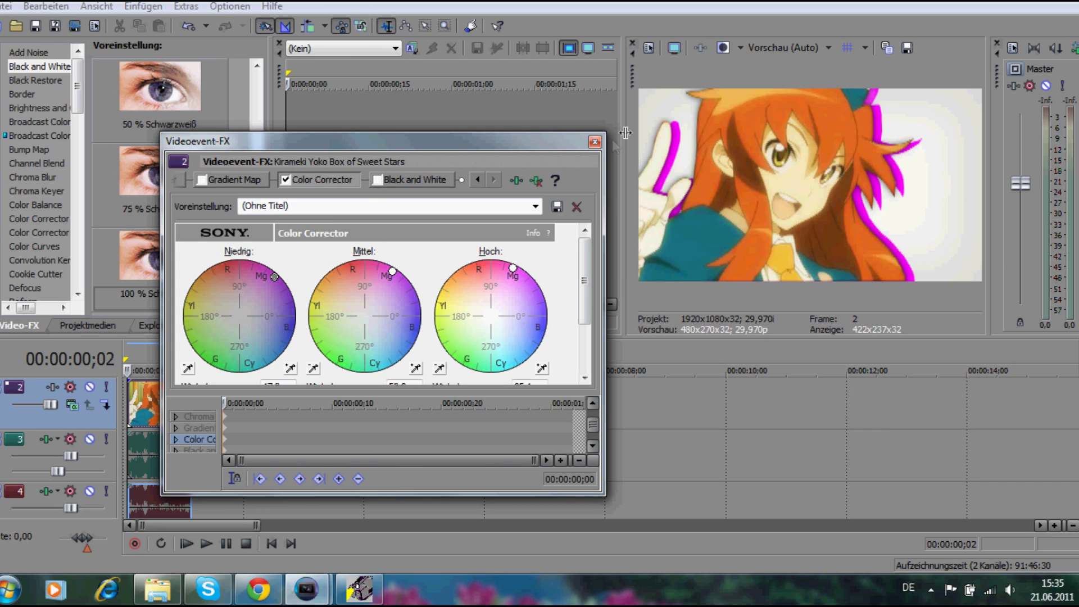
click(595, 141)
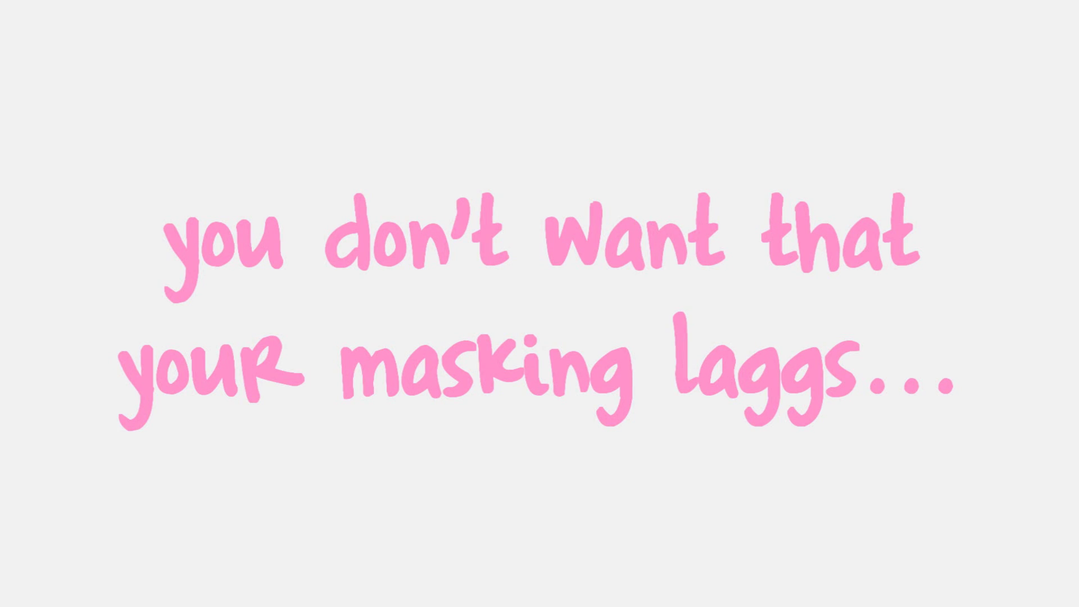
Open the Umschalter options of the clip on video track 1, which include its resampling setting
right_click(204, 443)
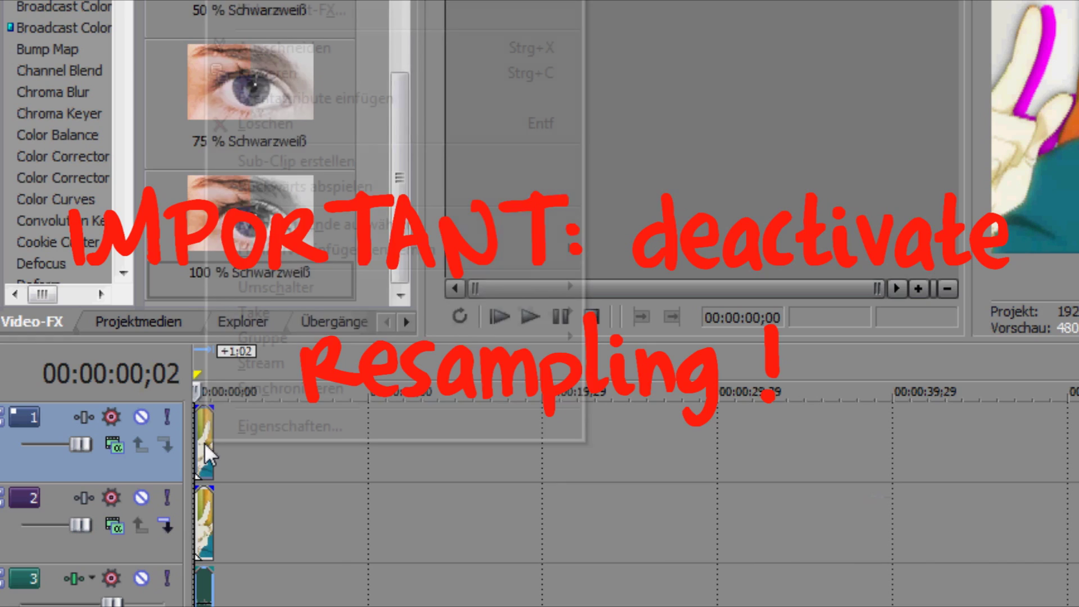
mouse_move(426, 291)
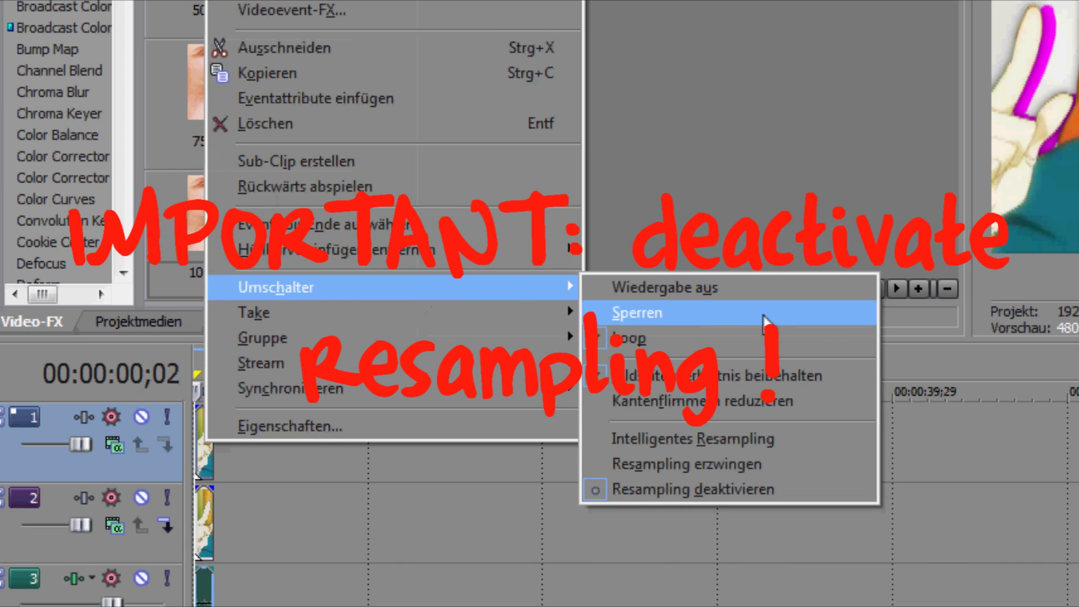